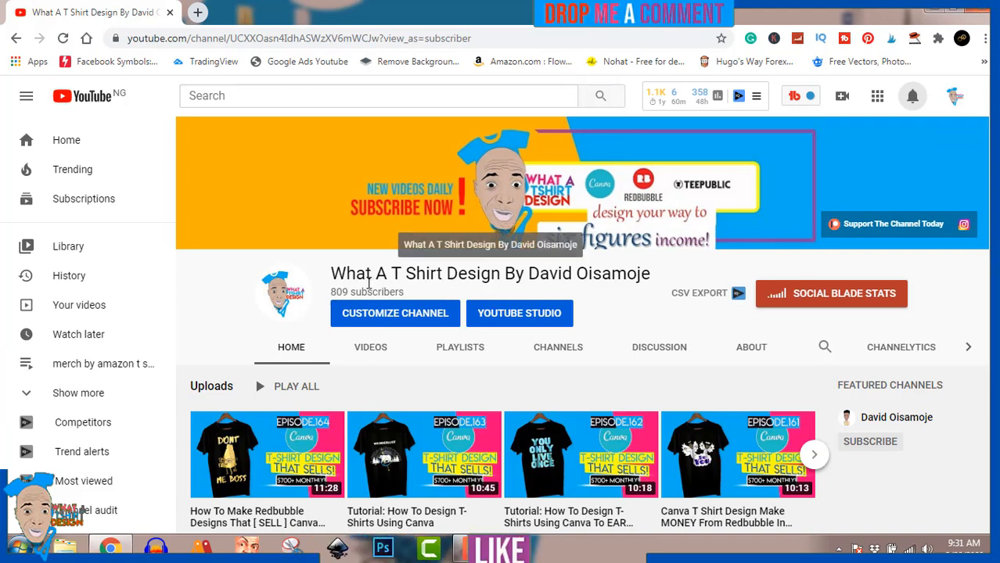
left_click(912, 98)
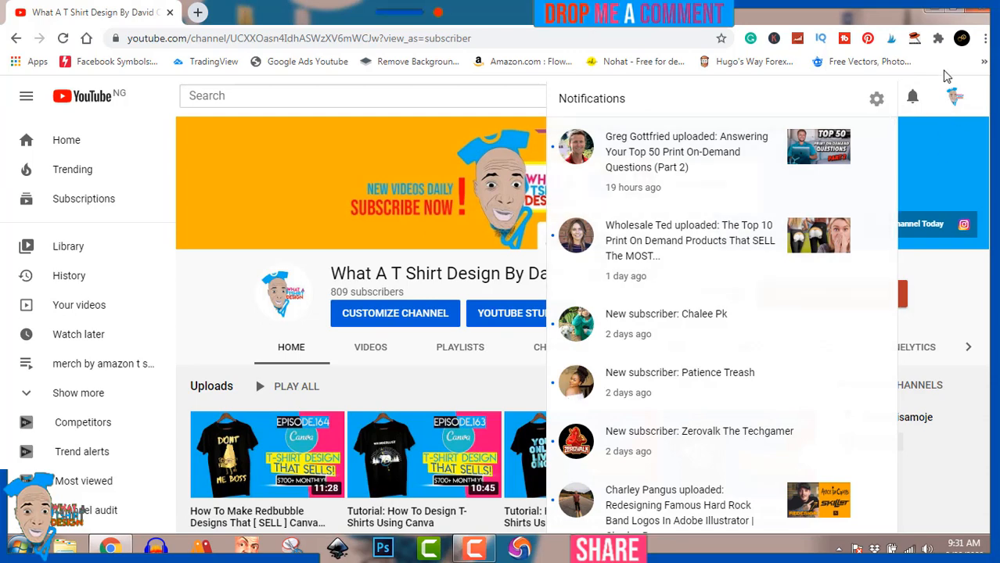
left_click(954, 97)
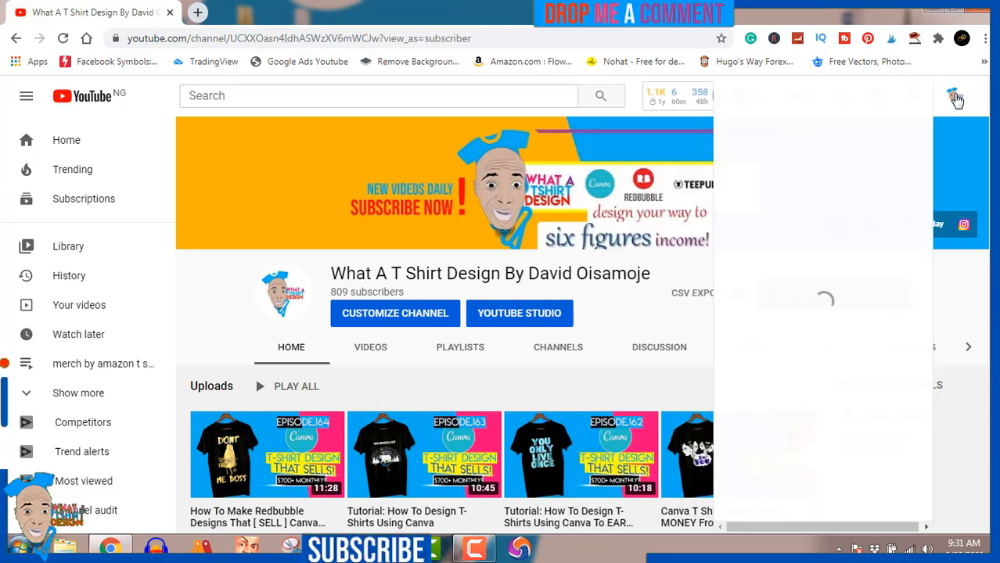
left_click(956, 100)
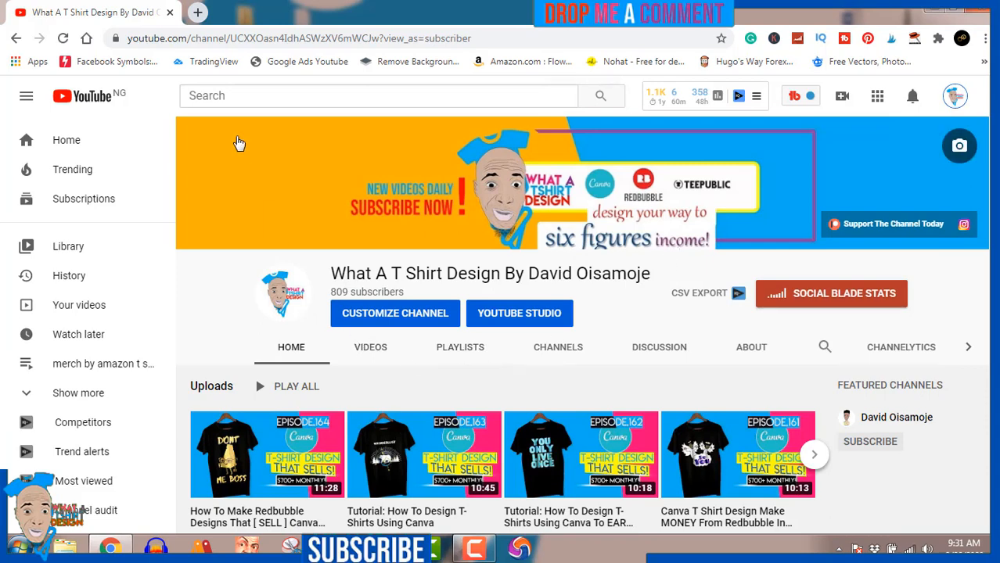
Open Canva's home page in a new browser tab
left_click(201, 12)
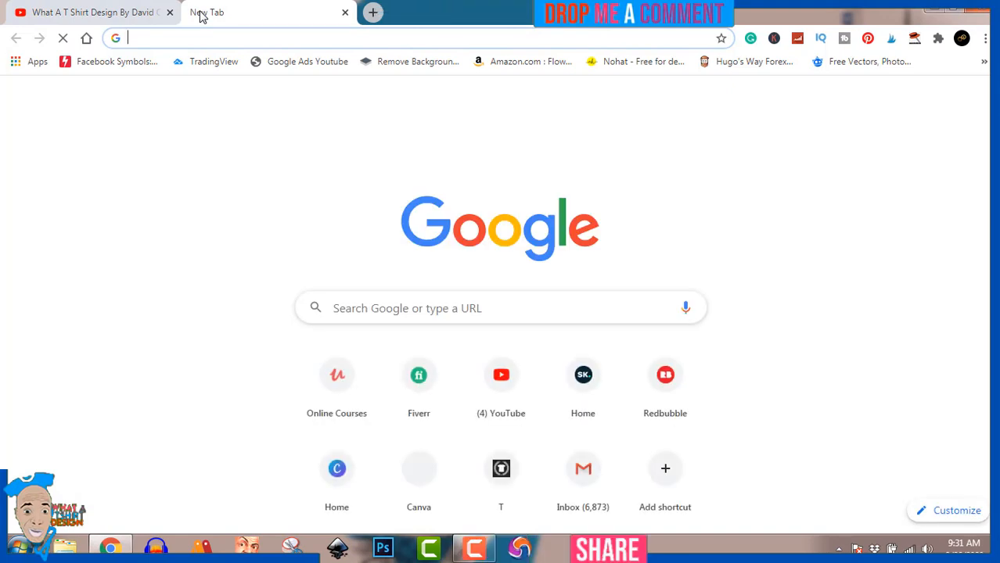
left_click(337, 473)
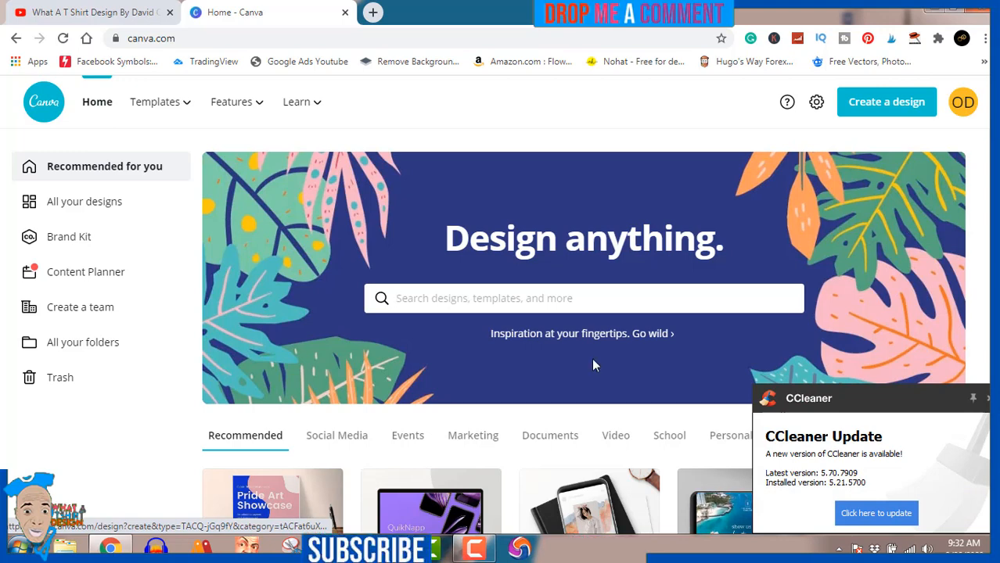
Create a new design with custom dimensions of 4500 × 5400 px
left_click(888, 102)
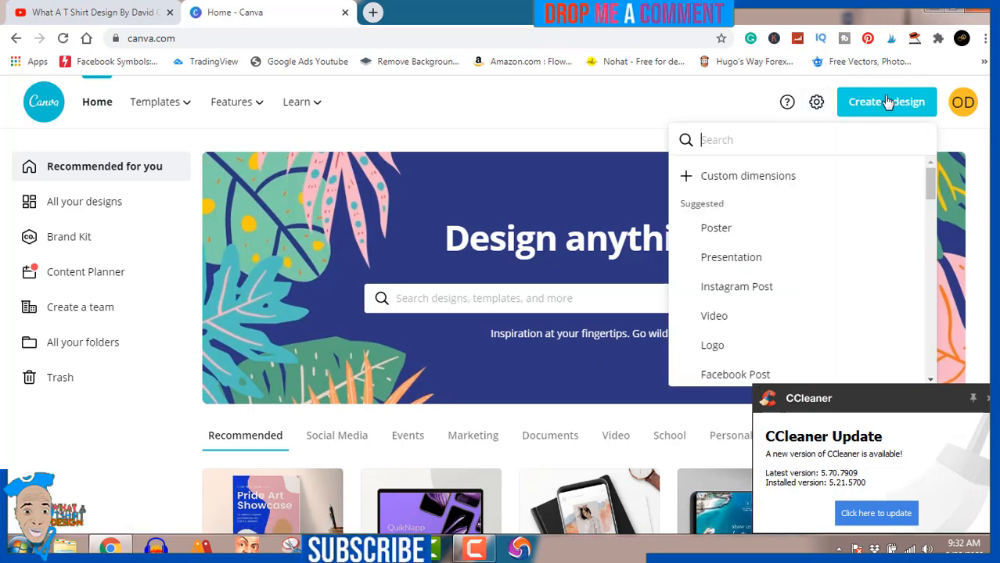
left_click(779, 175)
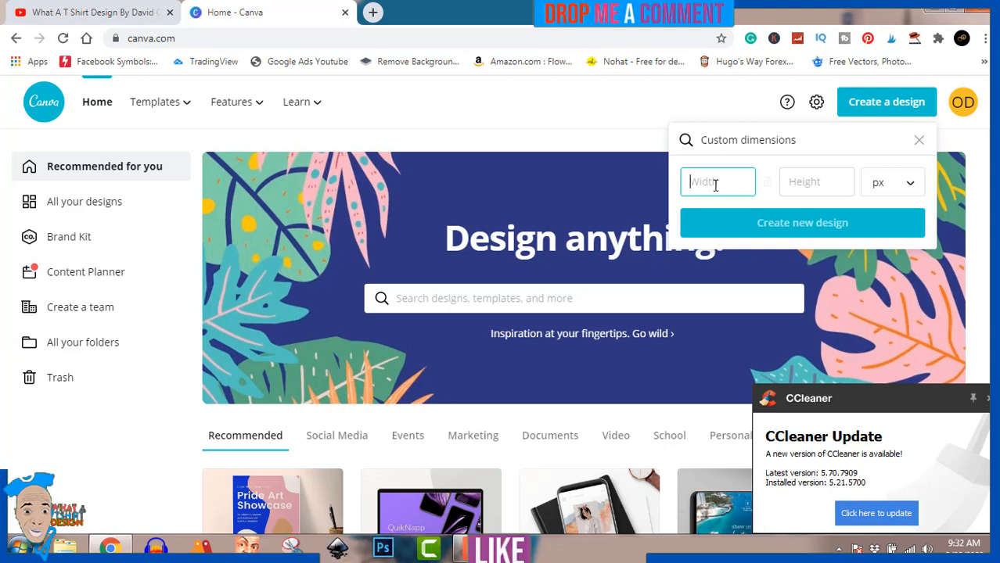
type("4500")
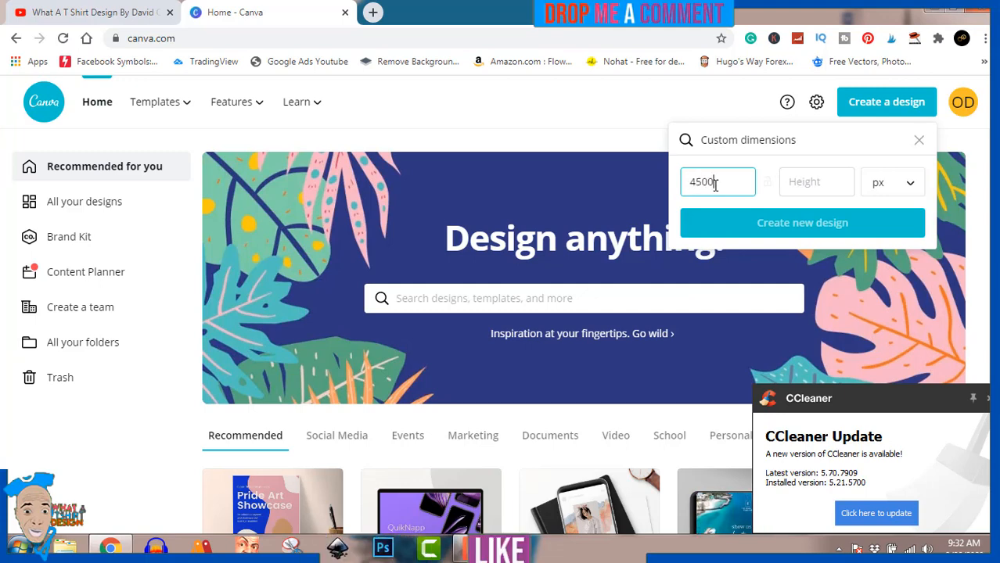
left_click(817, 179)
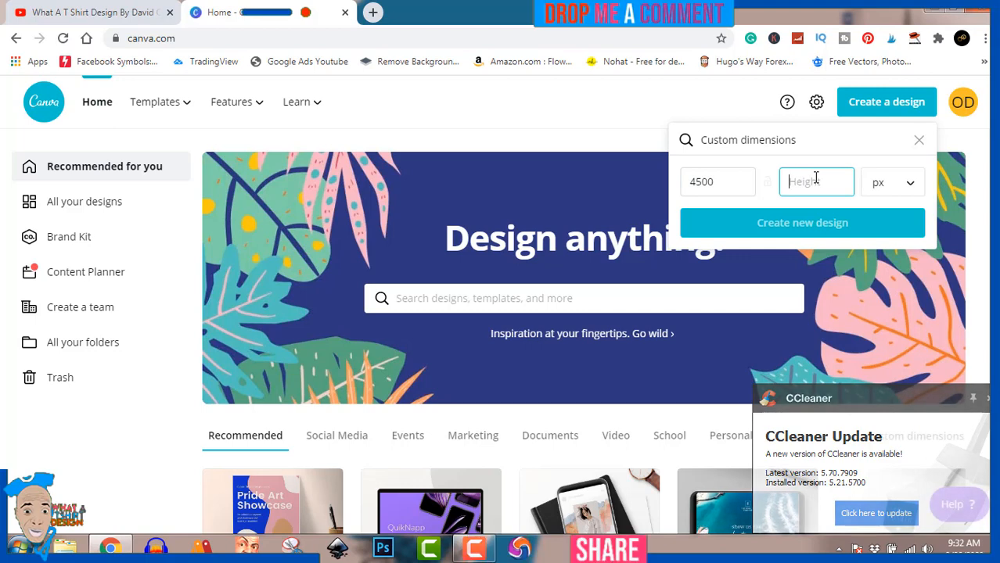
type("5400")
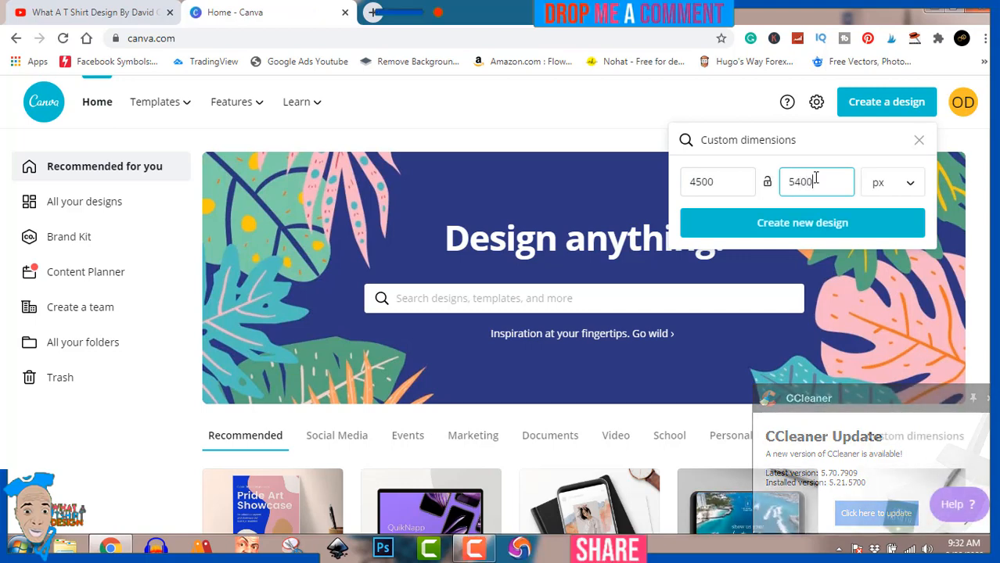
left_click(825, 232)
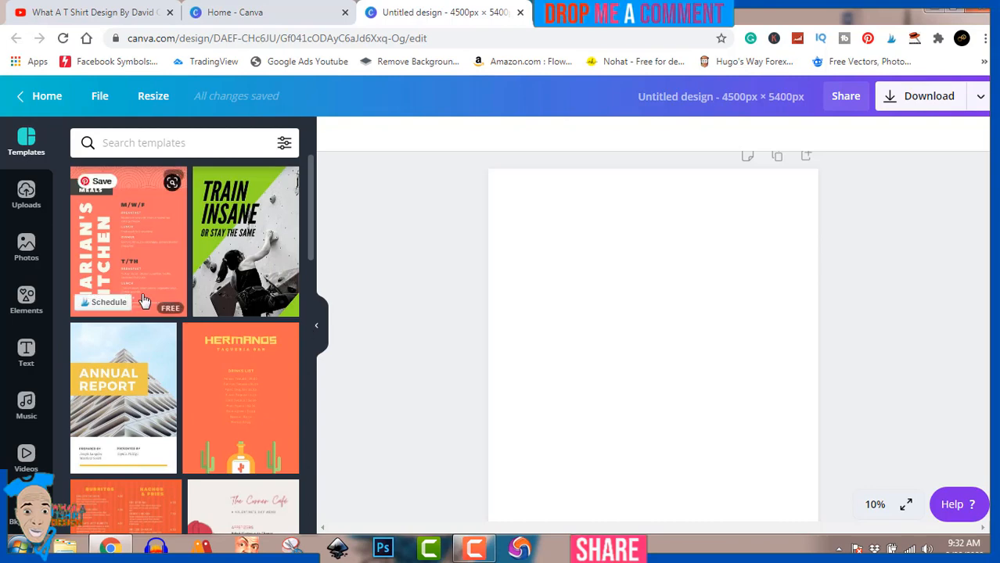
Search the text elements for "letter frame"
left_click(26, 354)
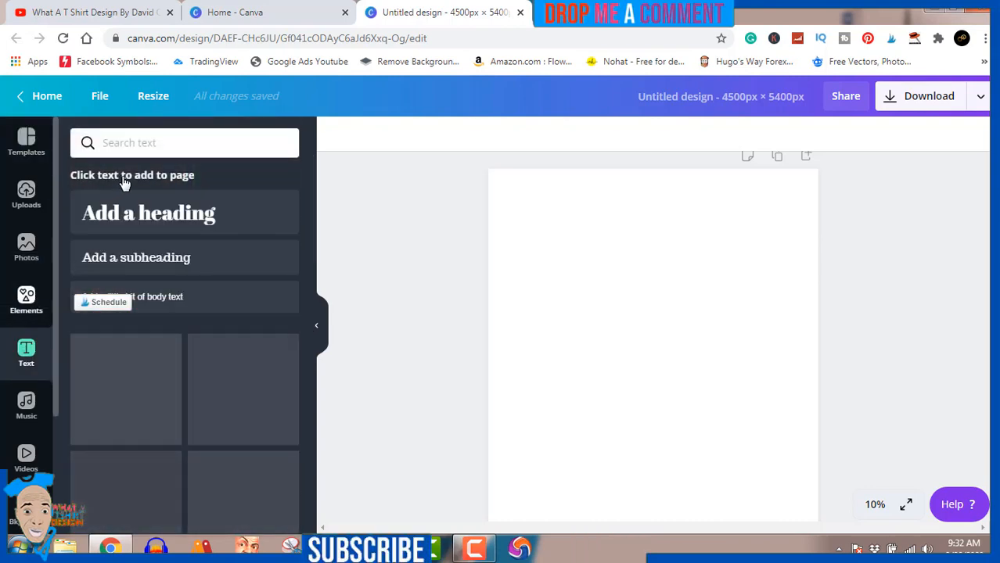
left_click(147, 141)
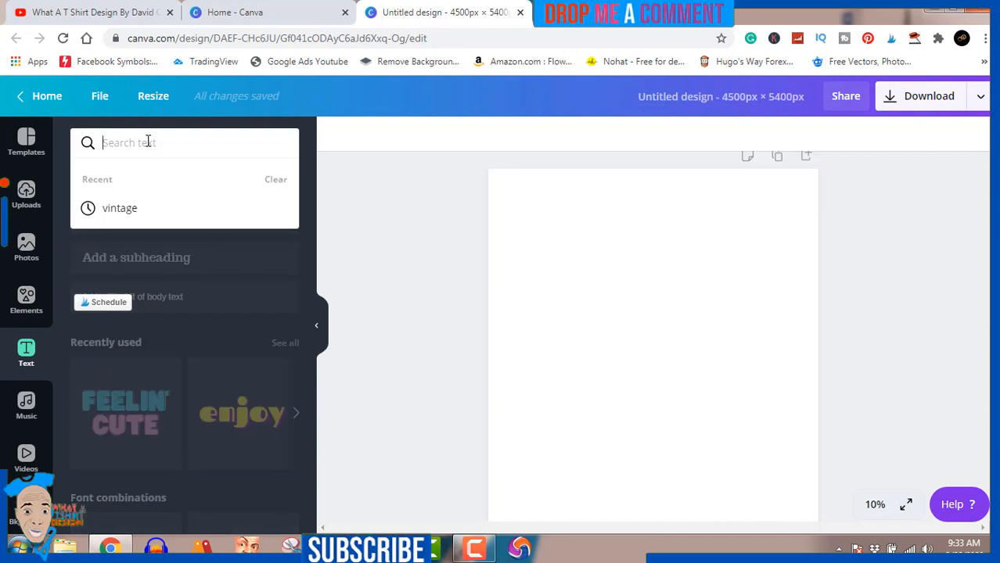
type("l")
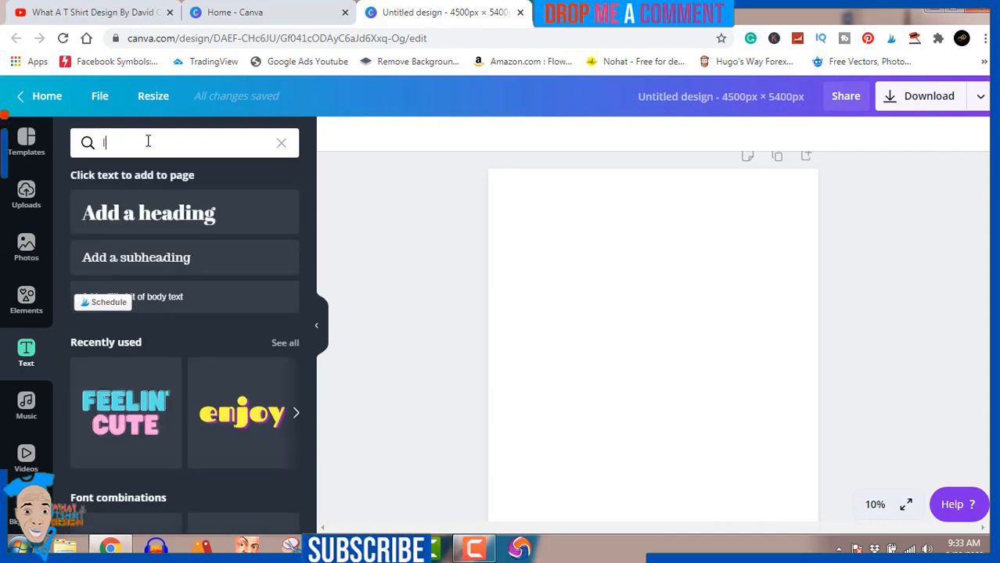
type("etter ")
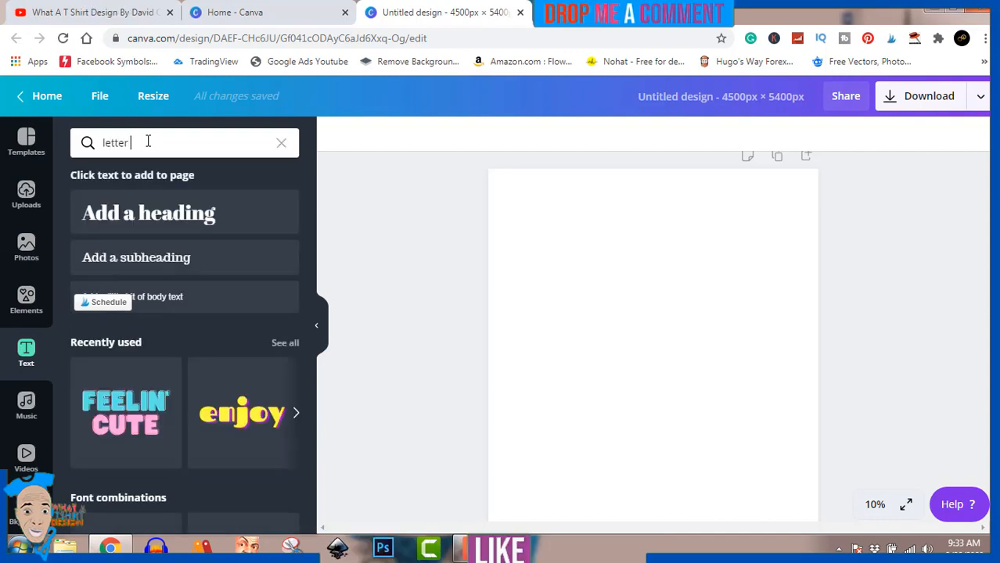
type("frame")
key("Return")
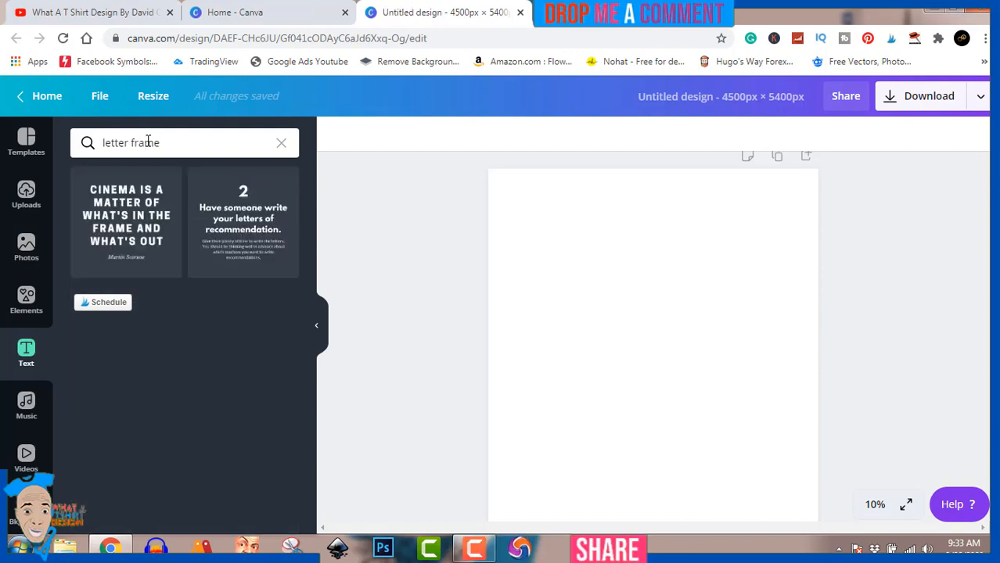
Change the text search to "letter frames" and copy the search term
left_click_drag(164, 142, 113, 158)
left_click(160, 142)
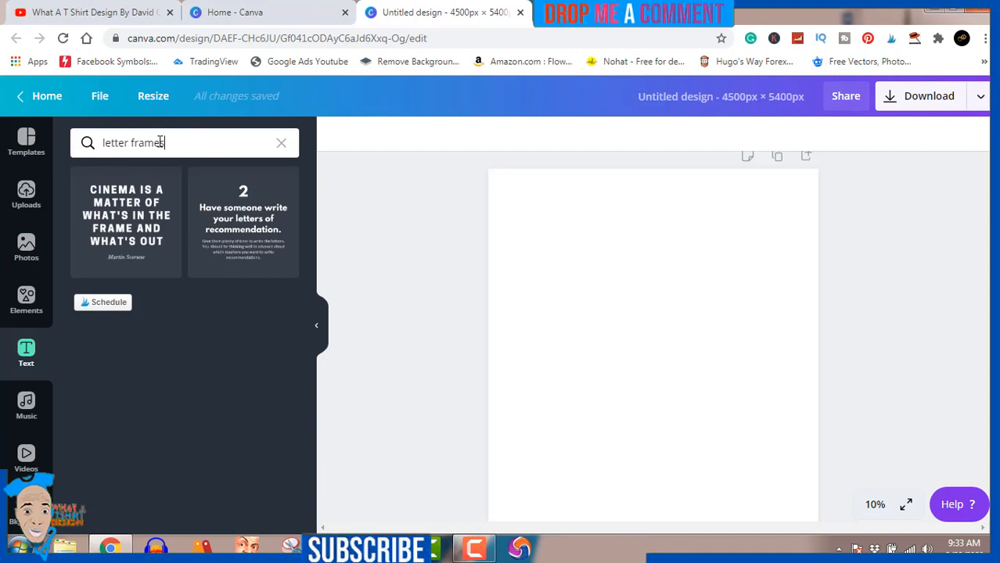
key("Return")
key("ctrl+a")
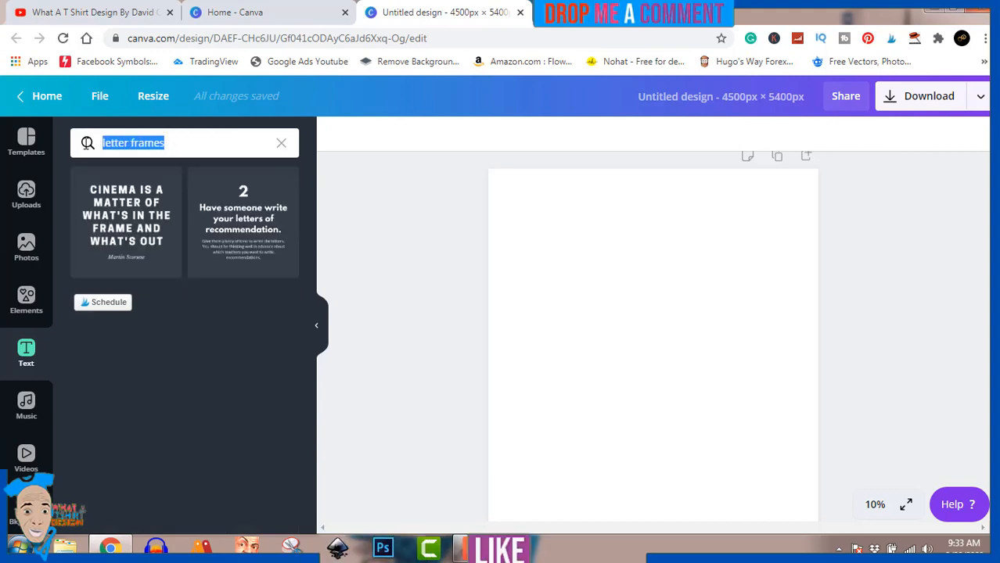
right_click(137, 142)
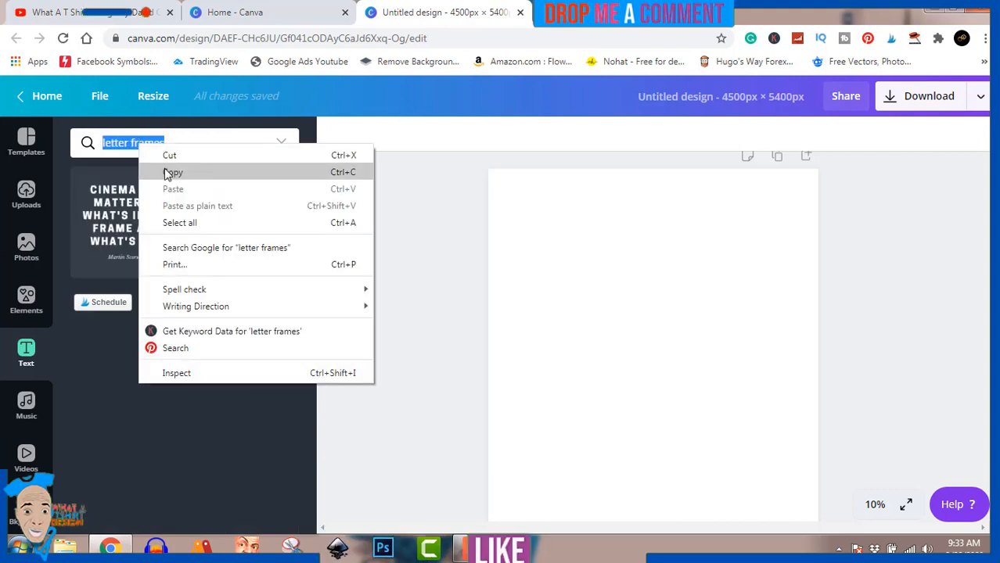
left_click(167, 172)
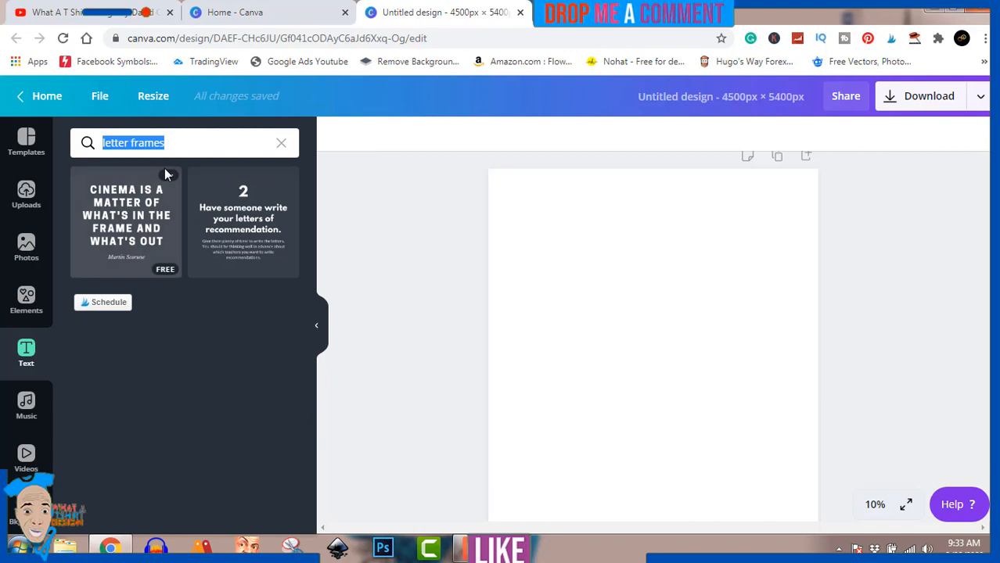
Search the photos for "letter frames" by pasting the copied term
left_click(24, 149)
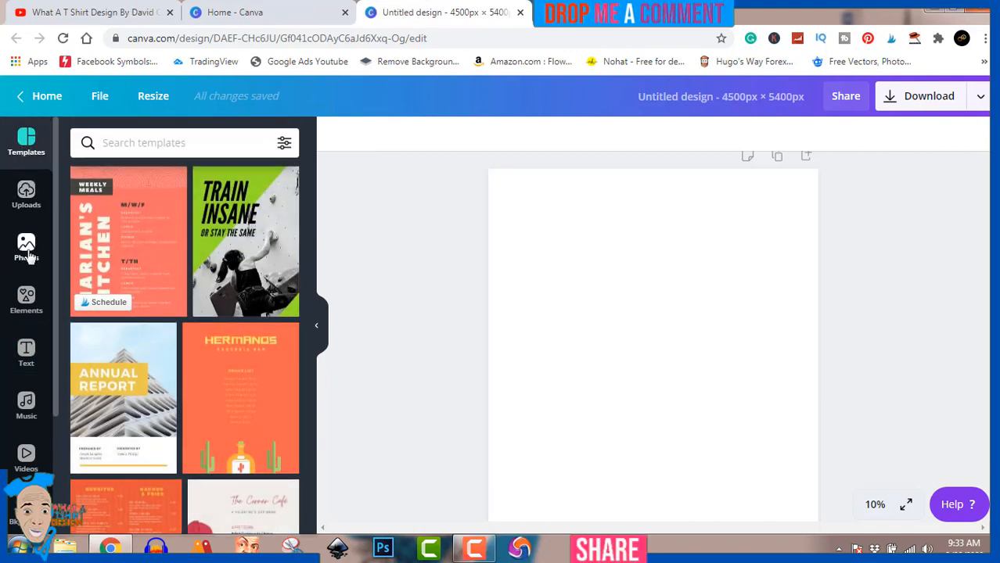
left_click(26, 249)
left_click(140, 141)
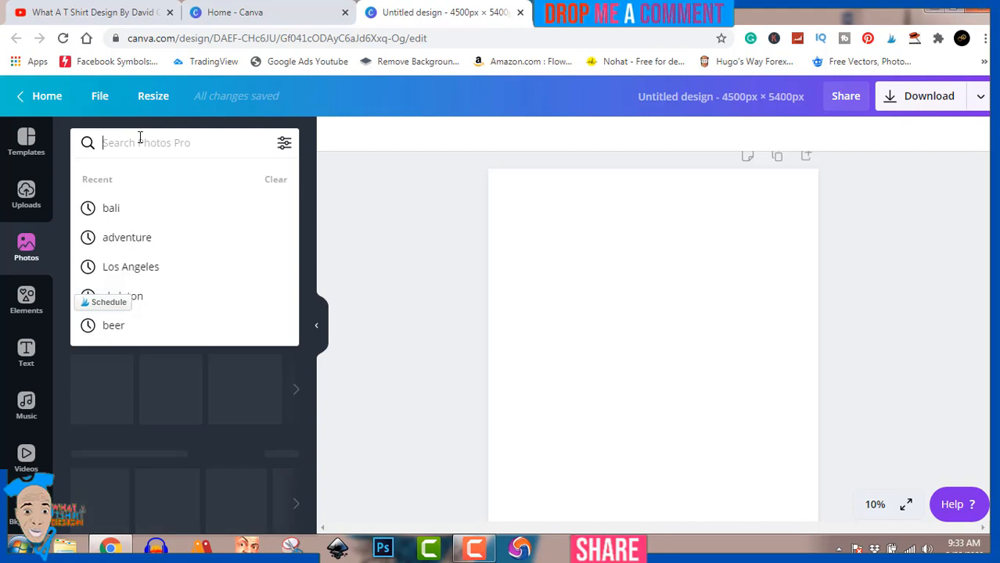
key("ctrl+v")
key("Return")
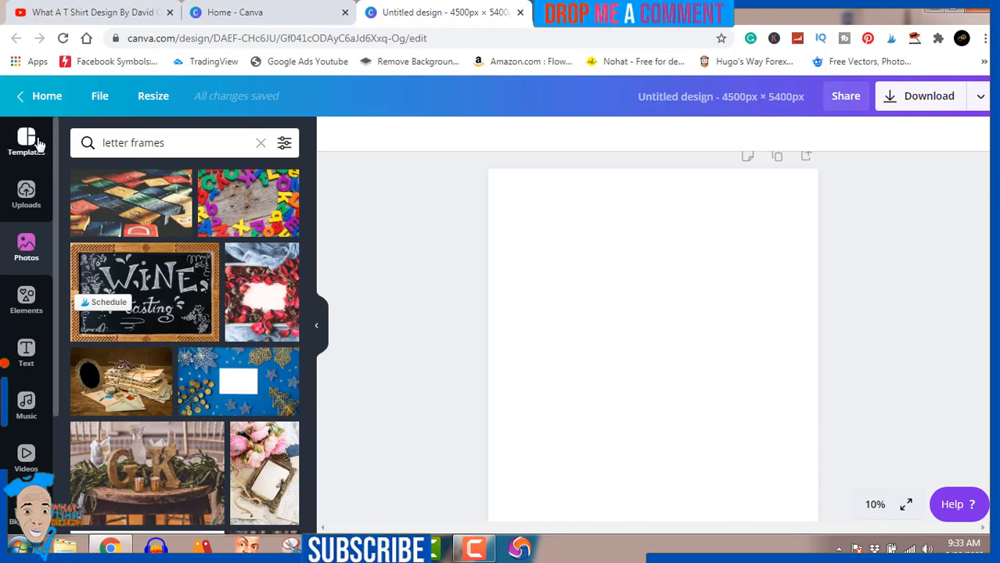
Search the templates for "letter frames" by pasting the copied term
left_click(26, 140)
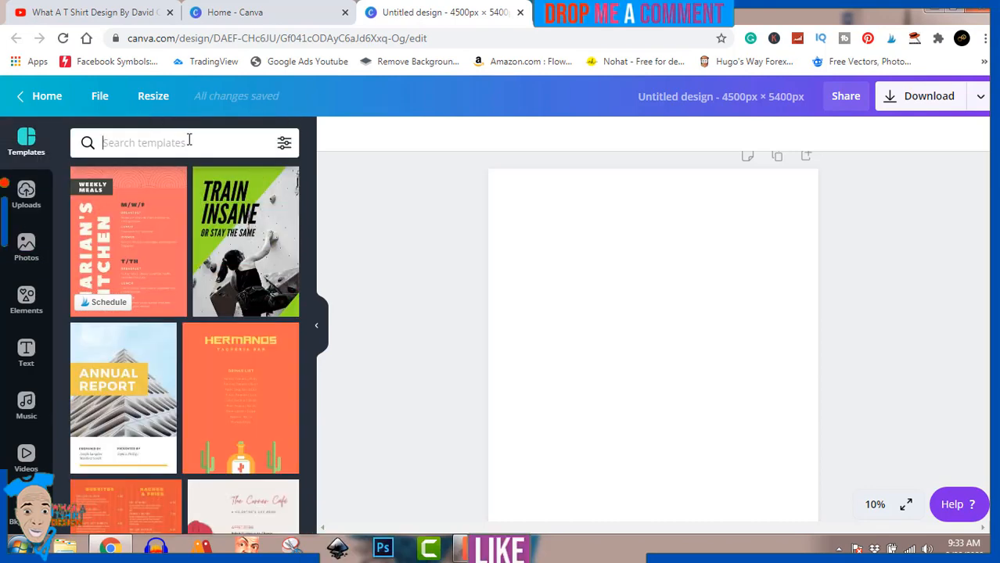
key("ctrl+v")
key("Return")
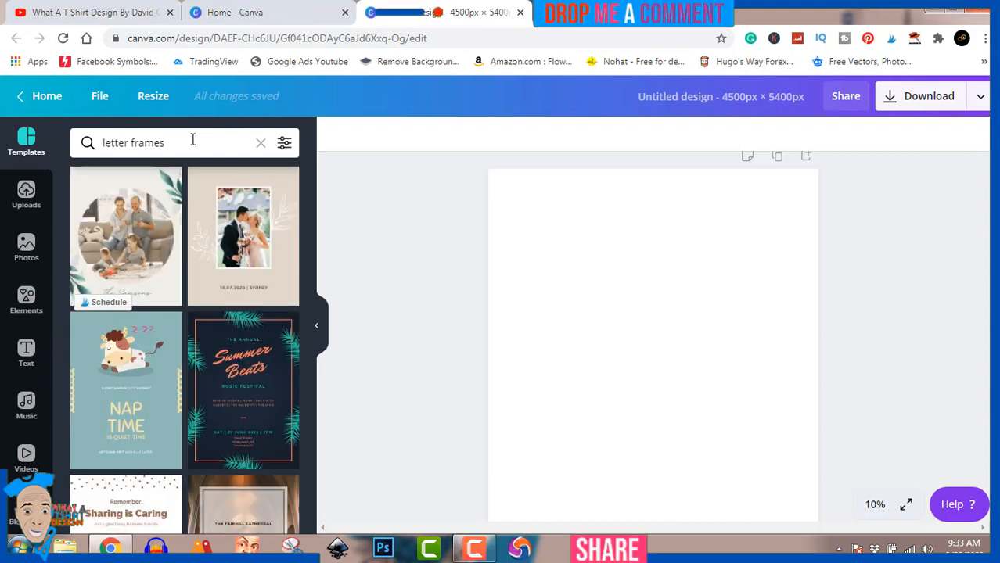
left_click(480, 550)
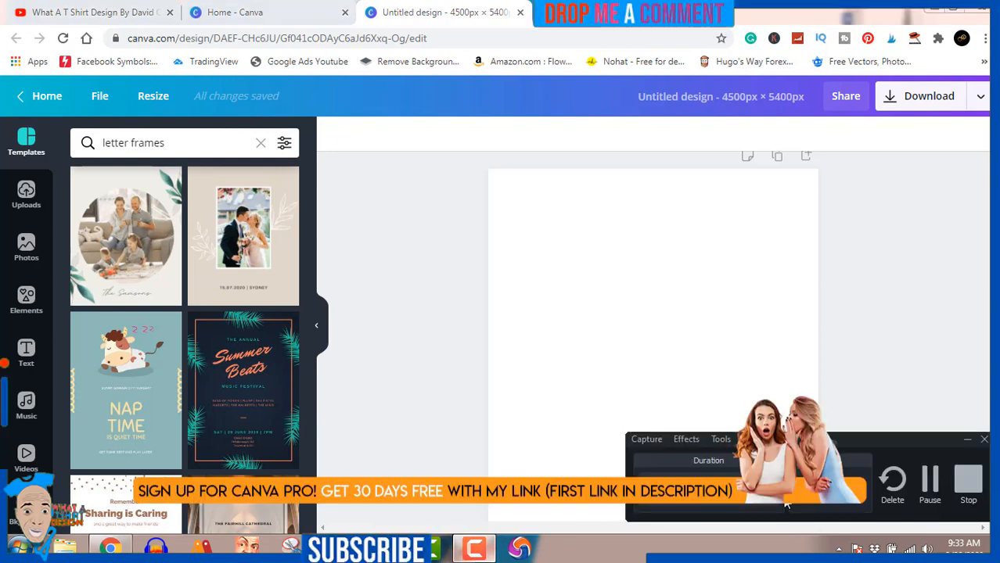
left_click(928, 483)
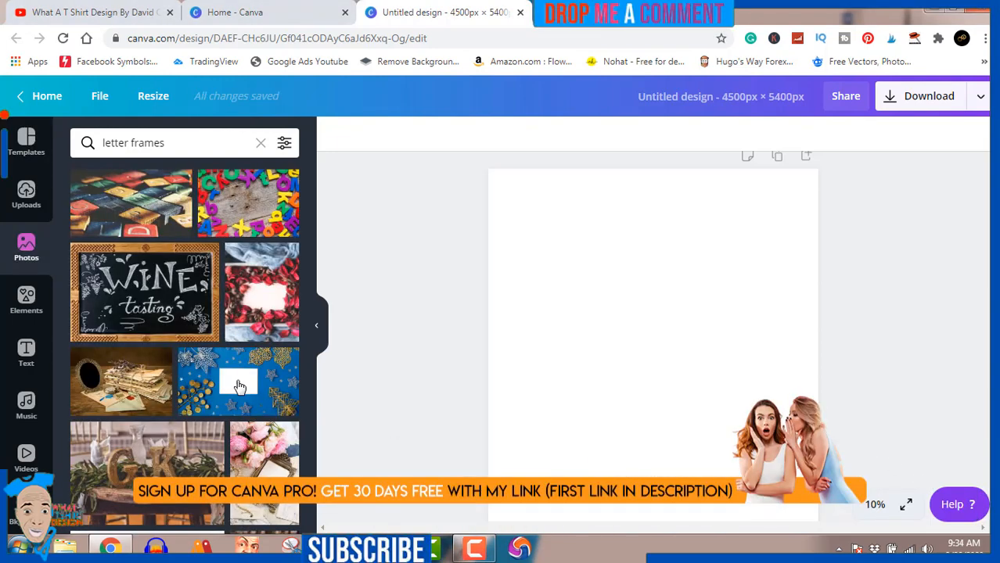
Add the M letter frame from the elements results, shrink it and move it to the page's left side
left_click(29, 308)
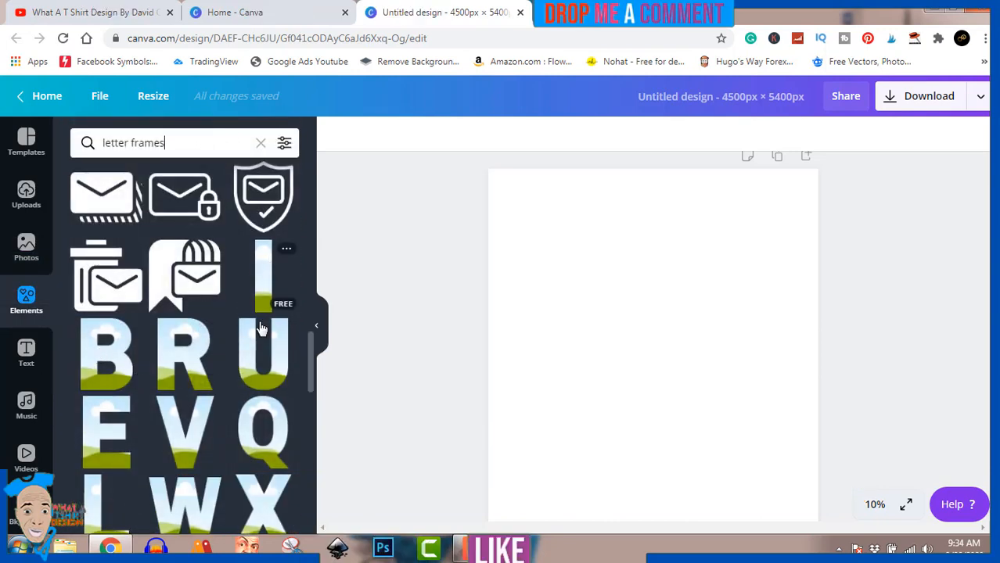
scroll(200, 456, "down", 2)
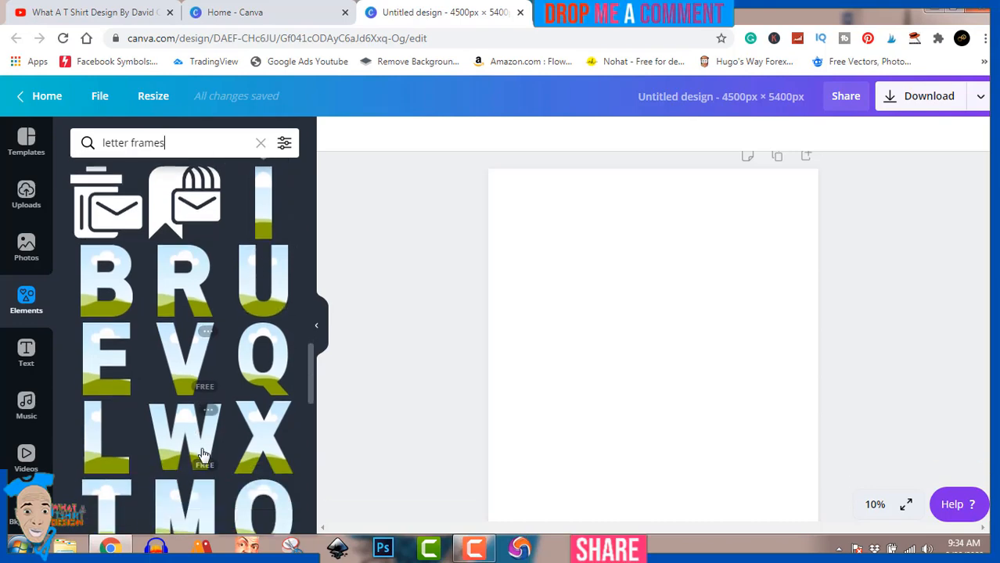
left_click(189, 449)
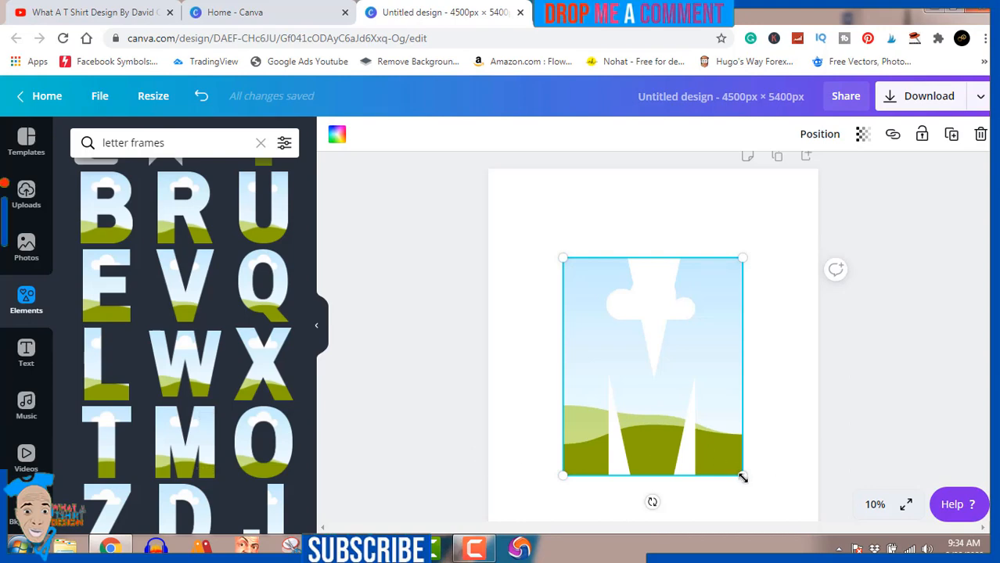
left_click_drag(742, 476, 613, 325)
left_click_drag(597, 295, 540, 348)
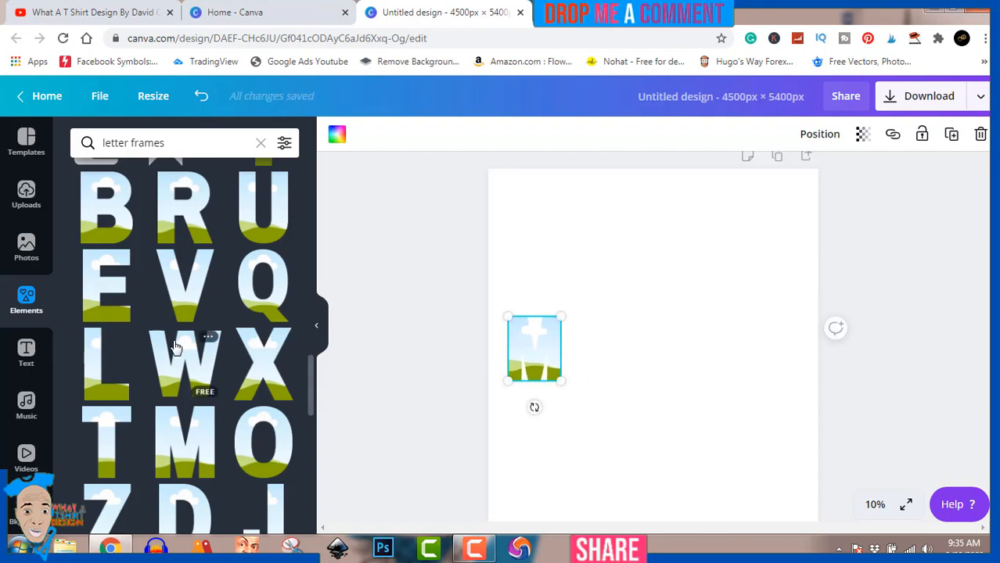
Add the I letter frame, shrink it to match and place it just right of the M
scroll(203, 329, "up", 3)
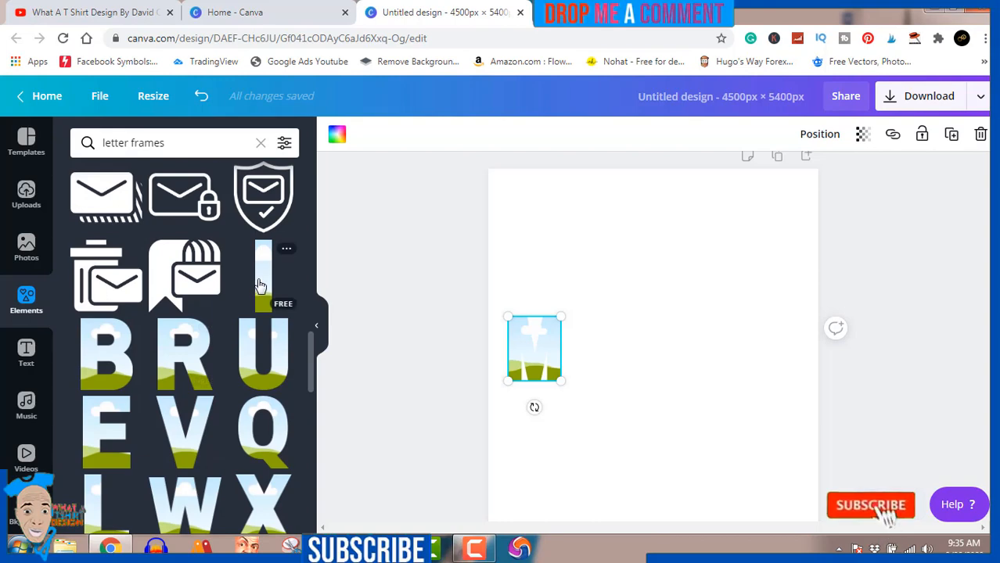
left_click(260, 282)
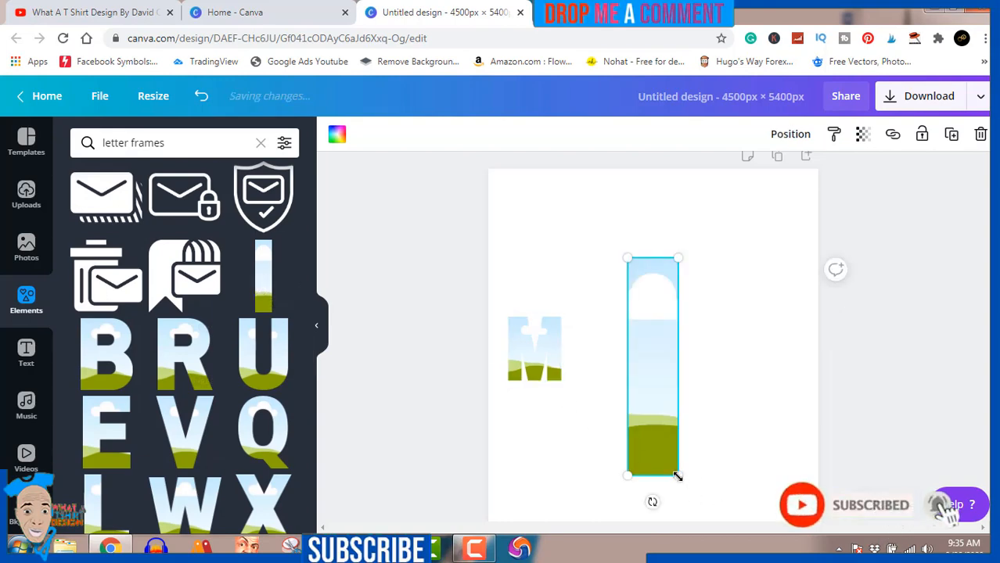
left_click_drag(646, 422, 618, 337)
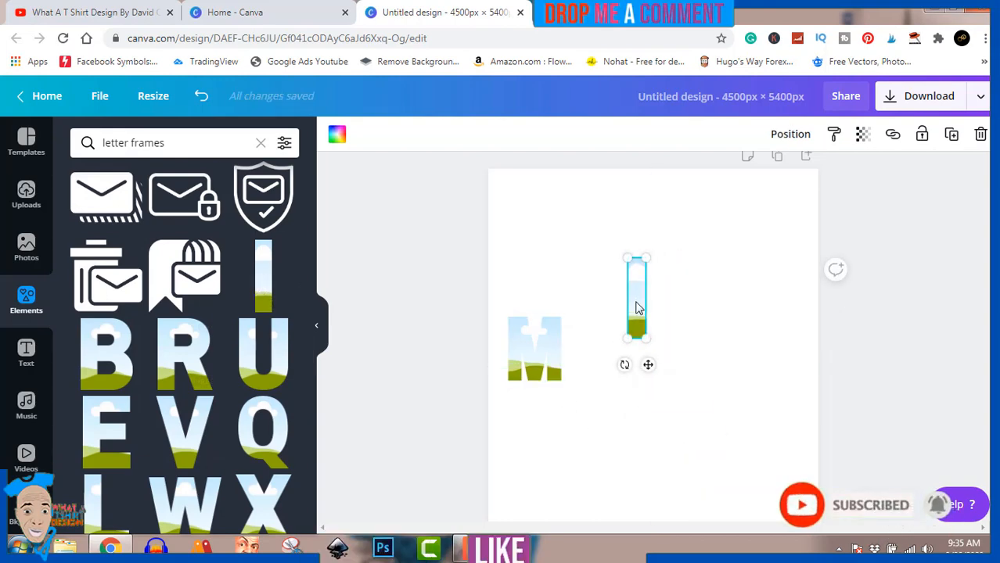
left_click_drag(635, 300, 593, 351)
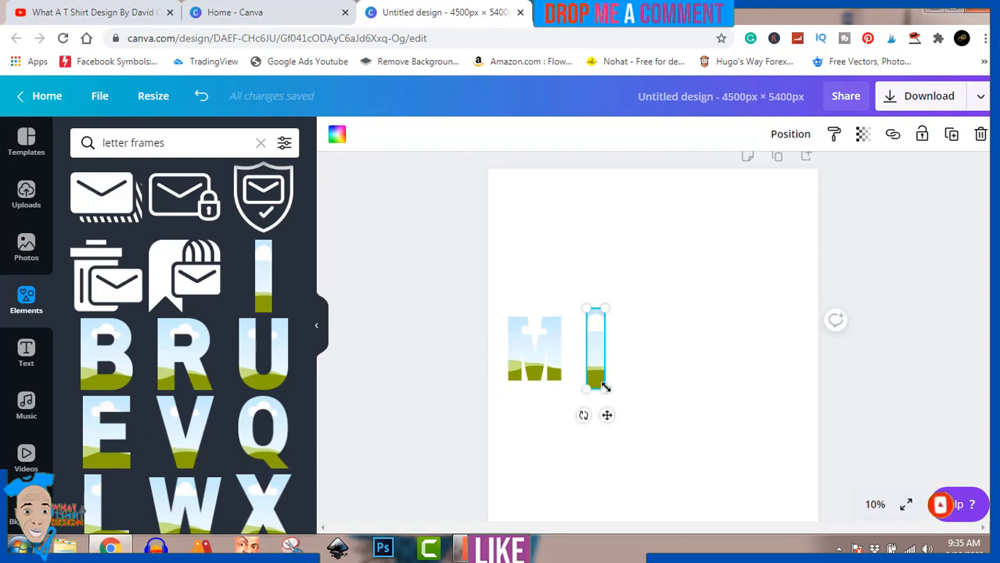
Resize the I frame to the M's height and align it just right of the M
left_click_drag(601, 388, 581, 360)
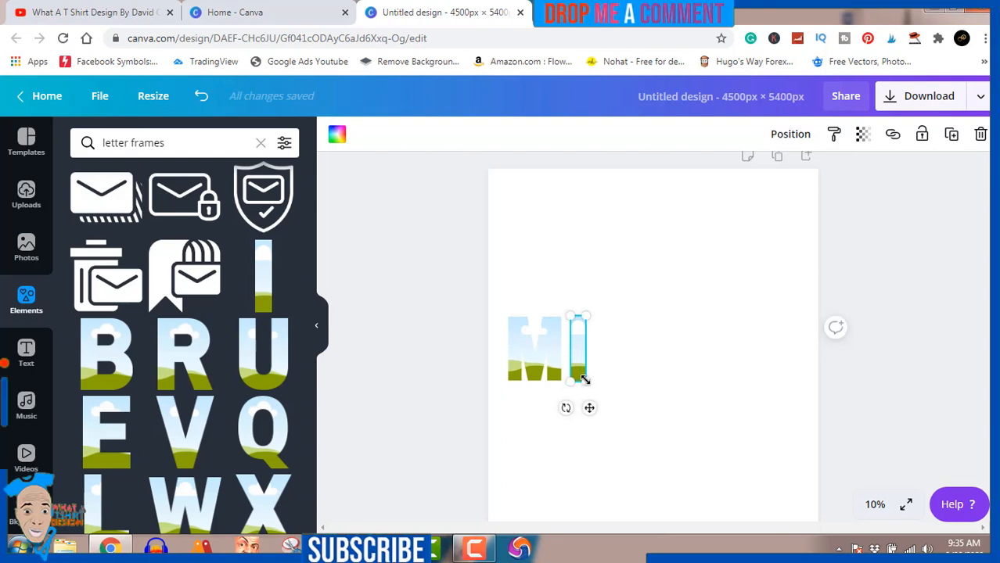
left_click_drag(583, 378, 581, 376)
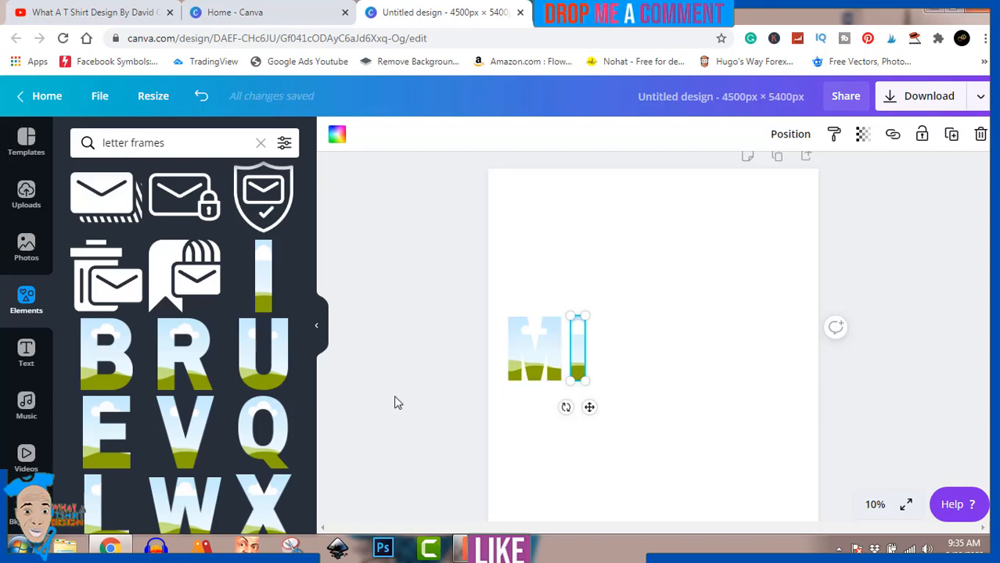
Add the L letter frame, shrink it to match and place it right of the I
left_click(94, 493)
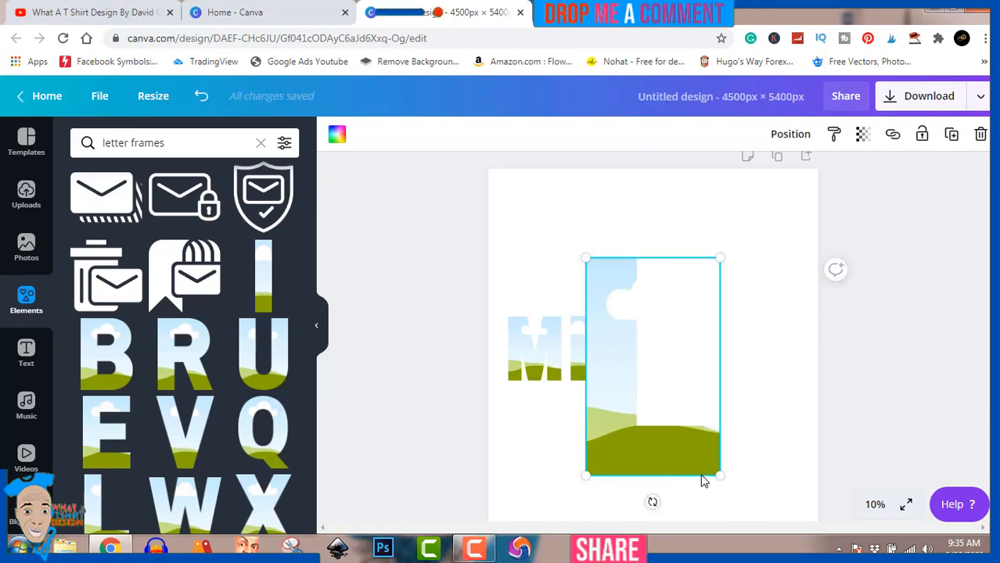
left_click_drag(719, 475, 587, 352)
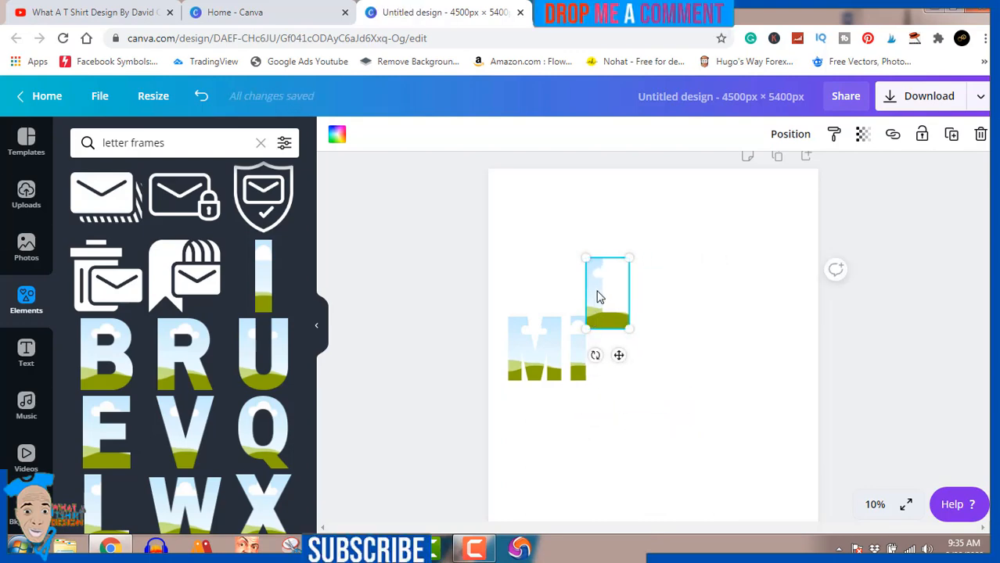
left_click_drag(598, 295, 609, 348)
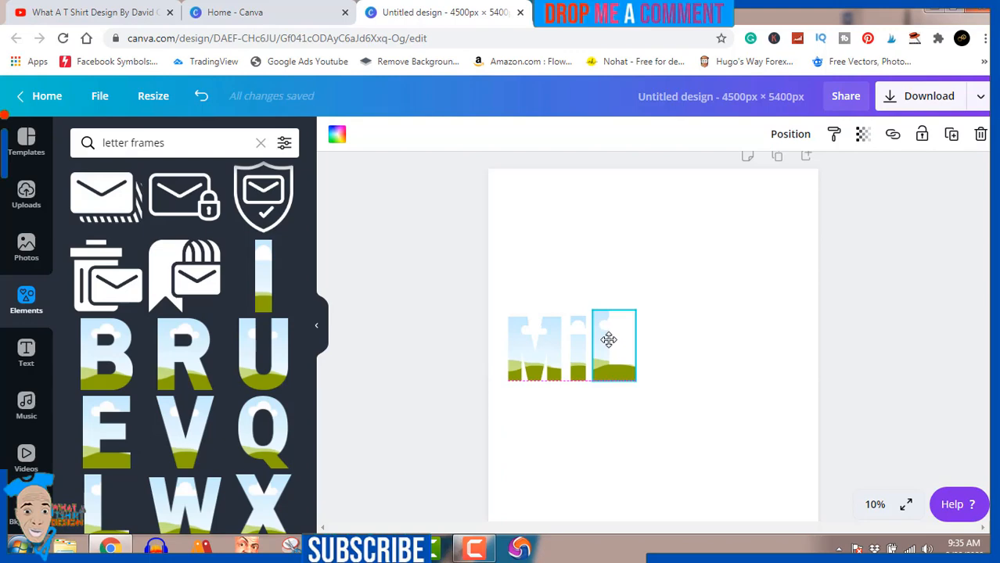
left_click_drag(634, 309, 631, 316)
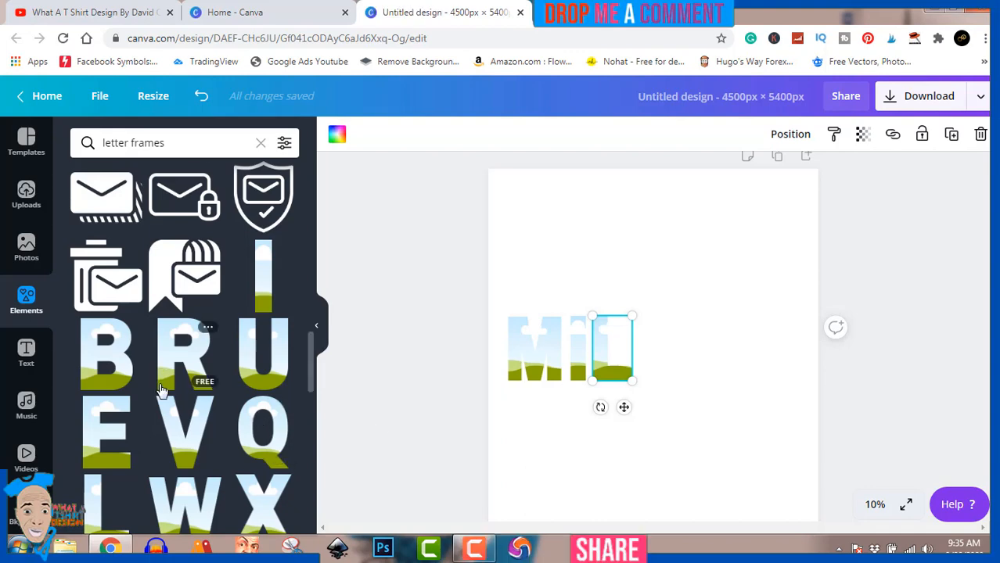
Add the A letter frame from further down the results, shrink it and place it right of the L
scroll(160, 390, "down", 10)
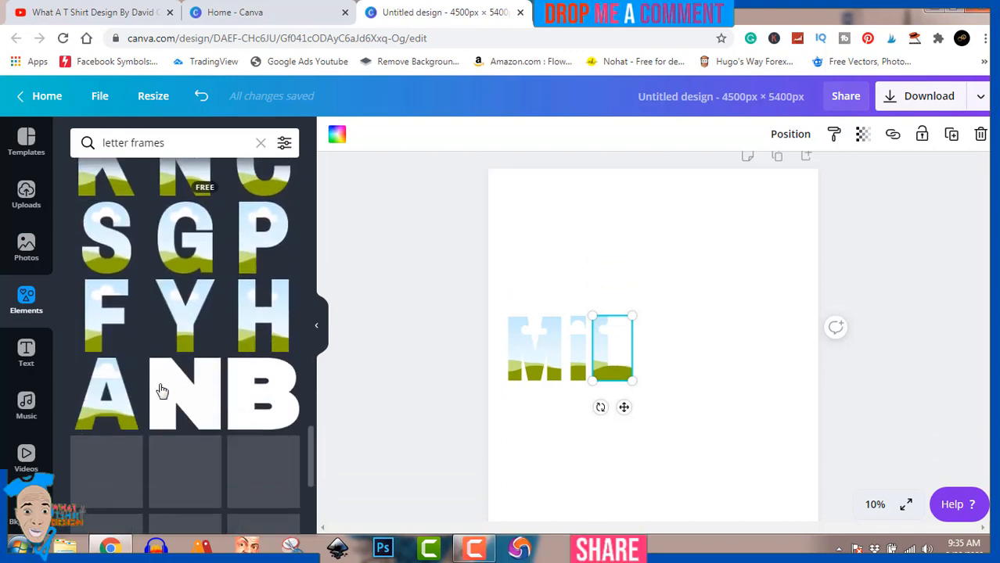
left_click(114, 398)
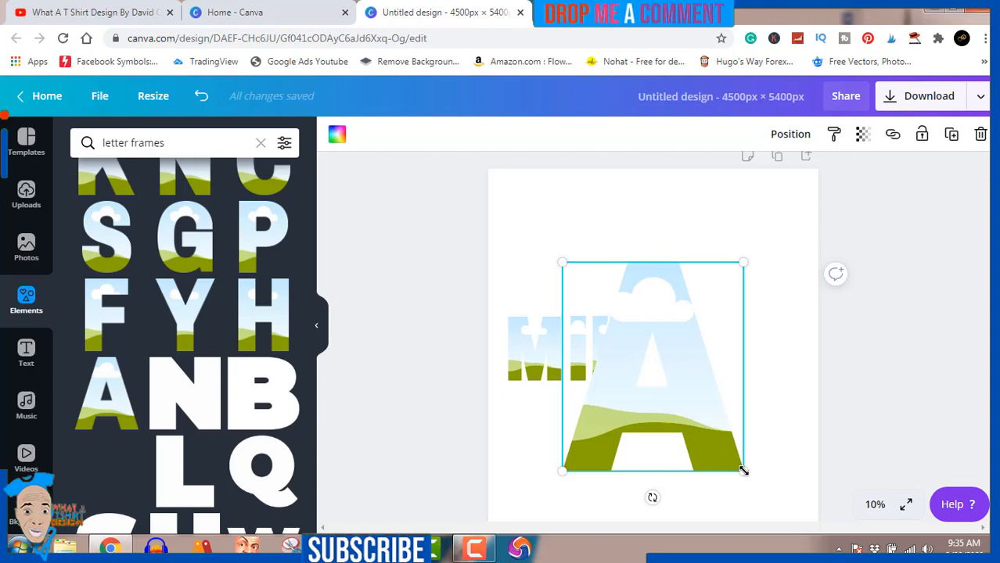
left_click_drag(743, 470, 661, 390)
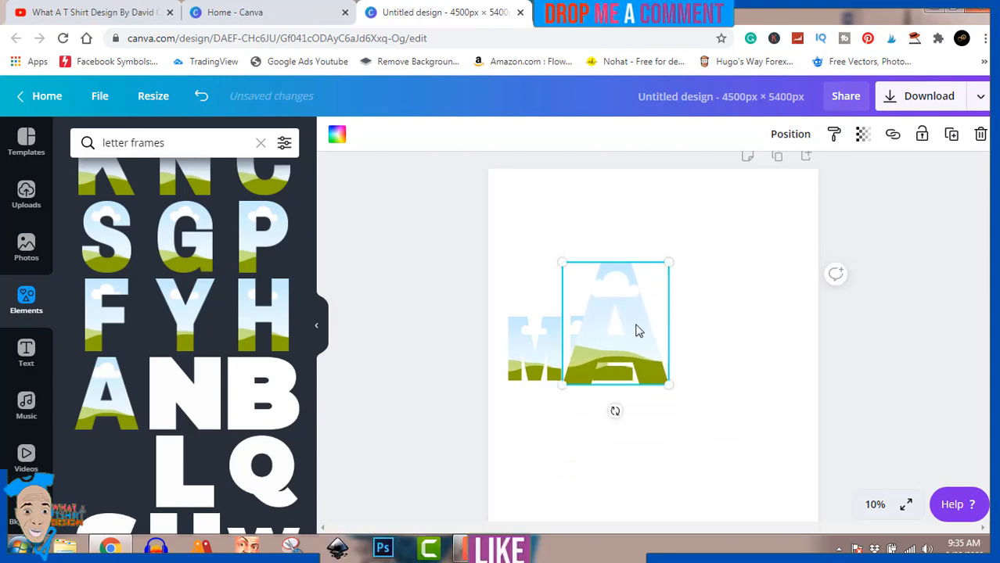
left_click_drag(638, 327, 701, 344)
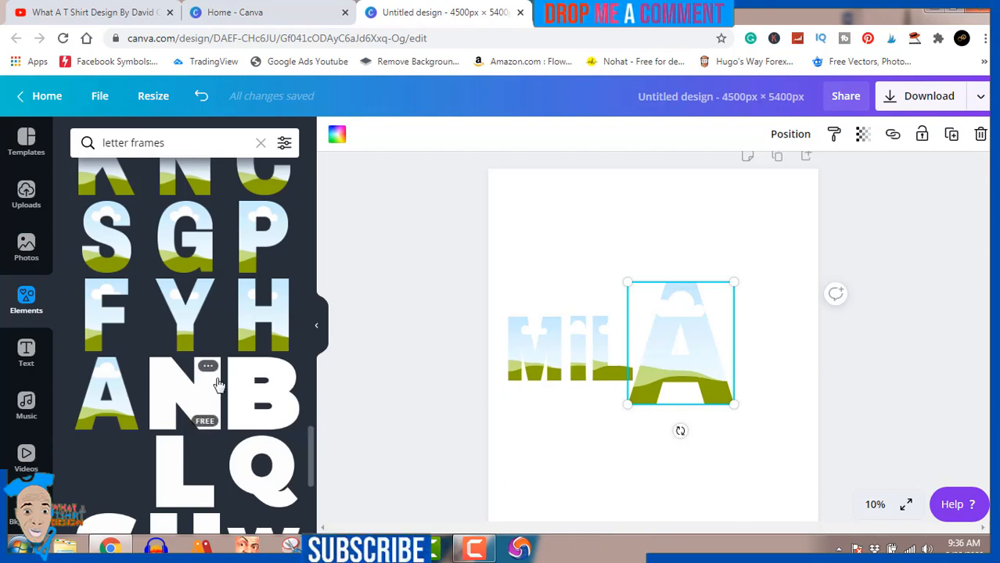
Add the N letter frame, shrink it and place it right of the A to complete MILAN
left_click(195, 185)
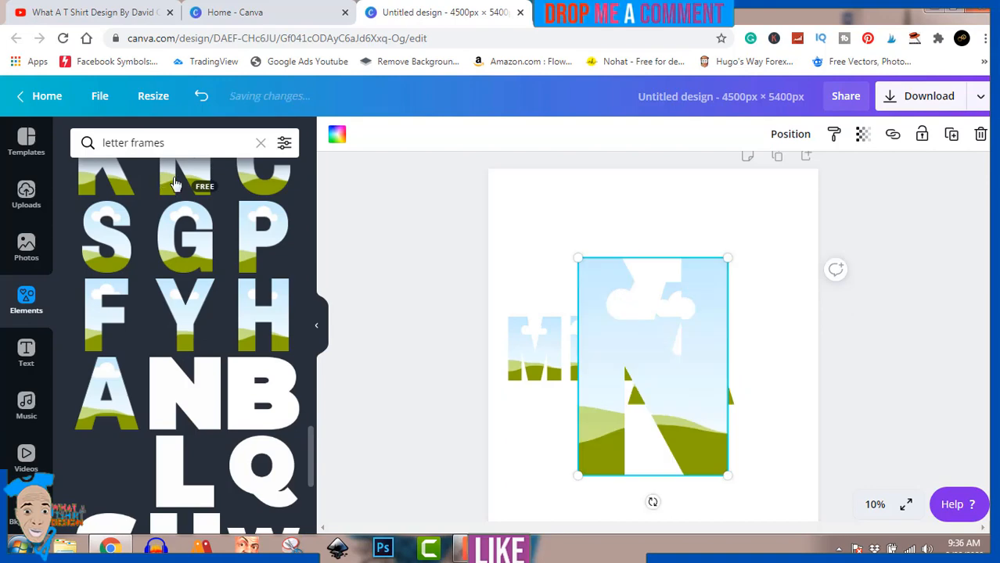
left_click_drag(728, 475, 761, 338)
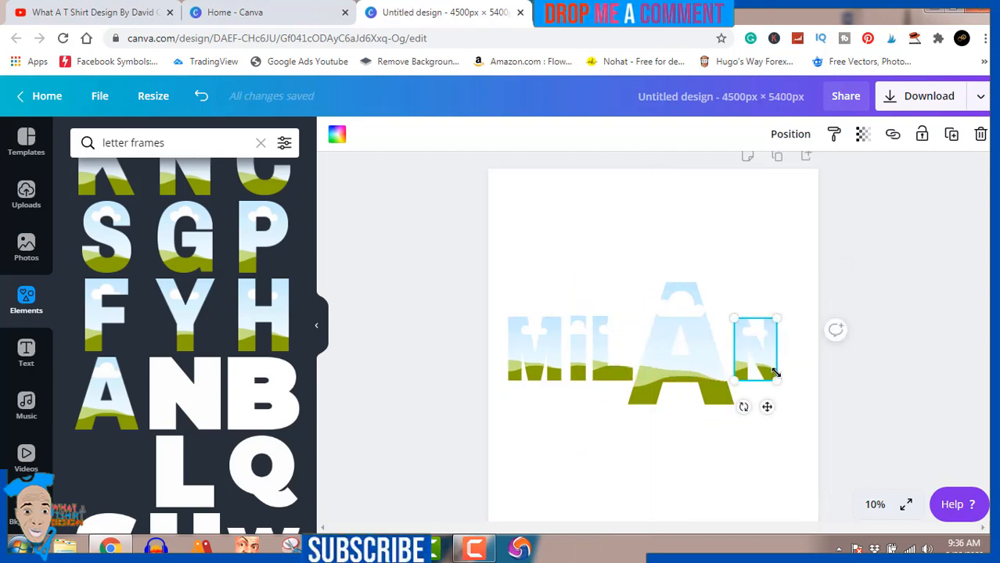
left_click_drag(777, 383, 770, 364)
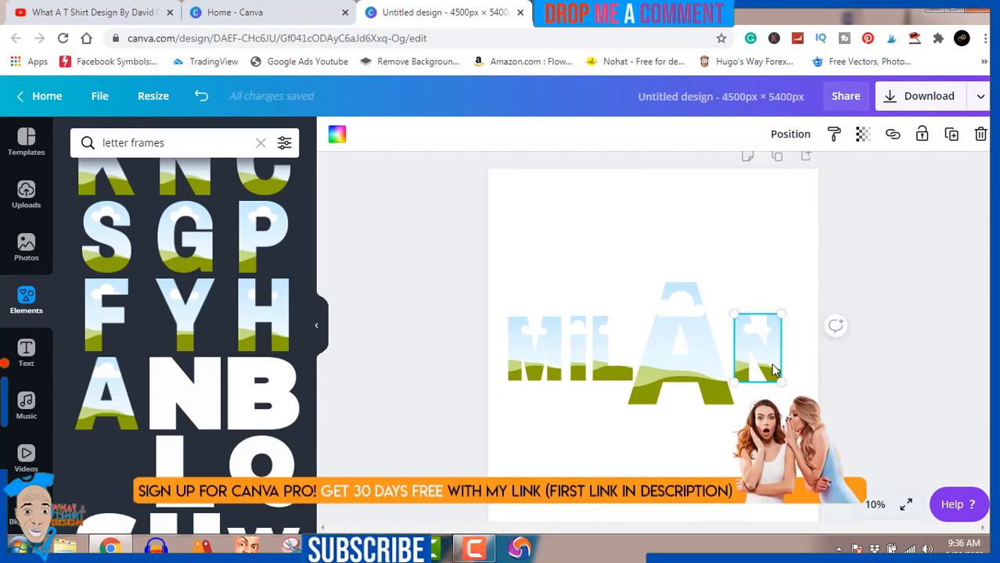
left_click(902, 368)
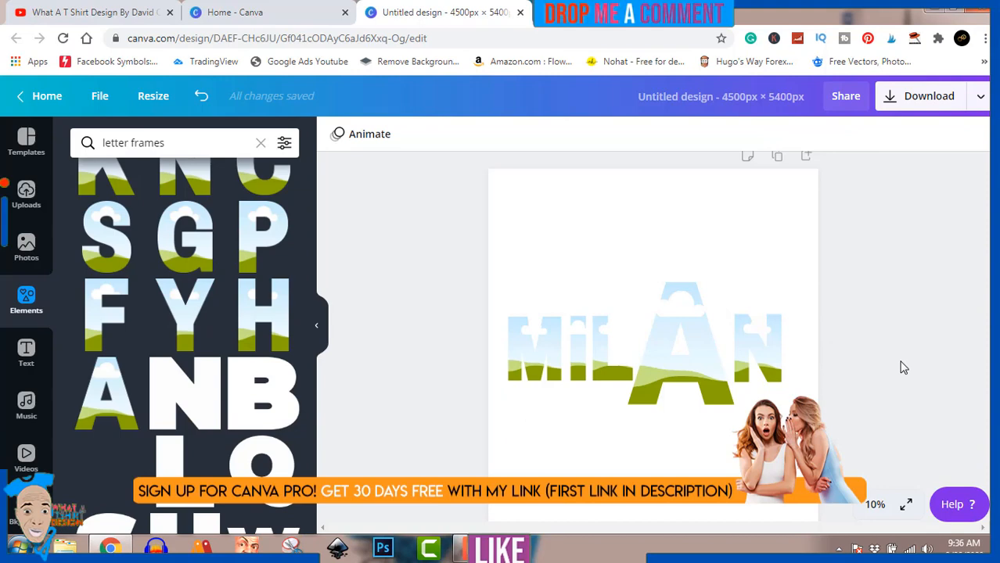
Search the photos for "milan"
left_click(27, 245)
left_click(179, 138)
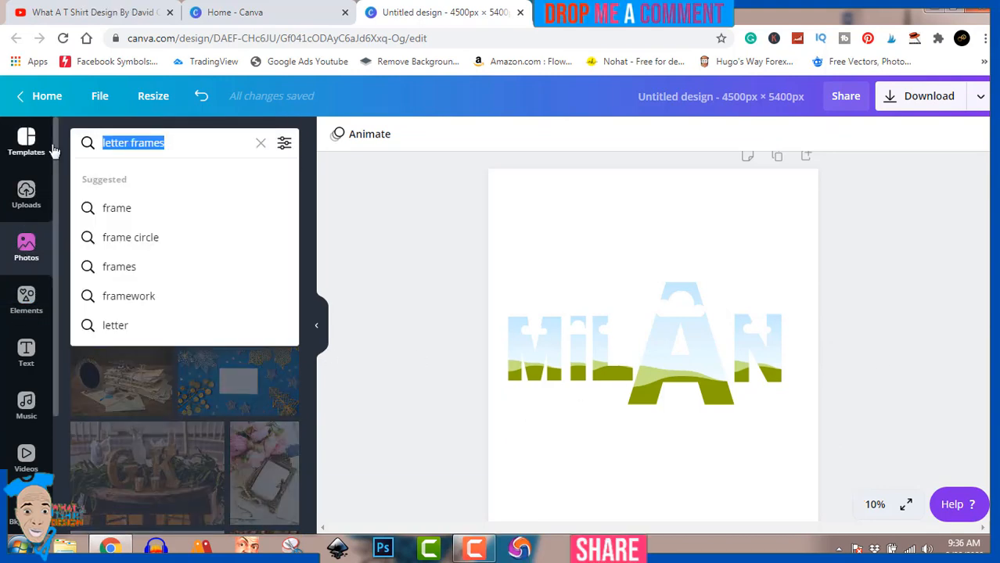
type("mil")
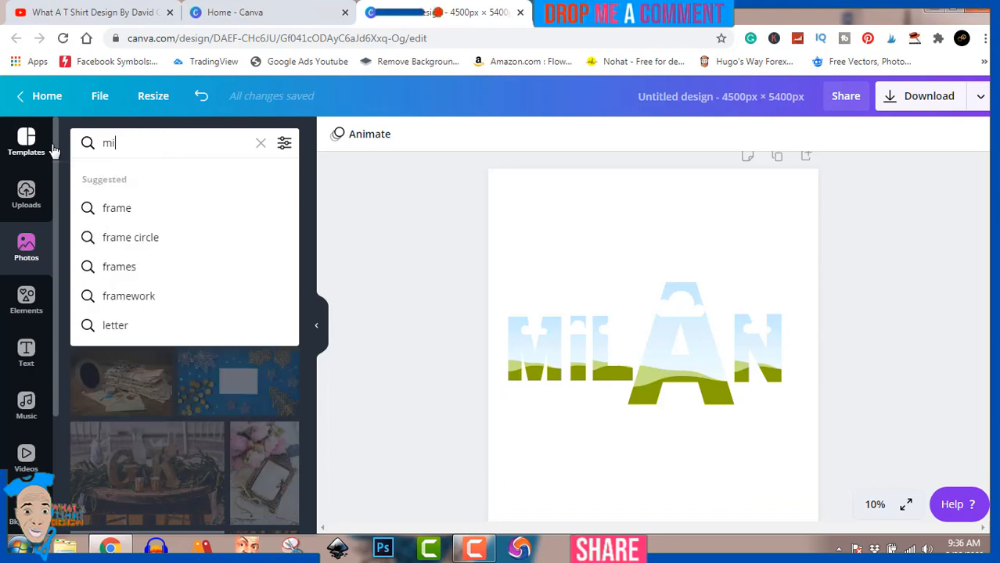
type("an")
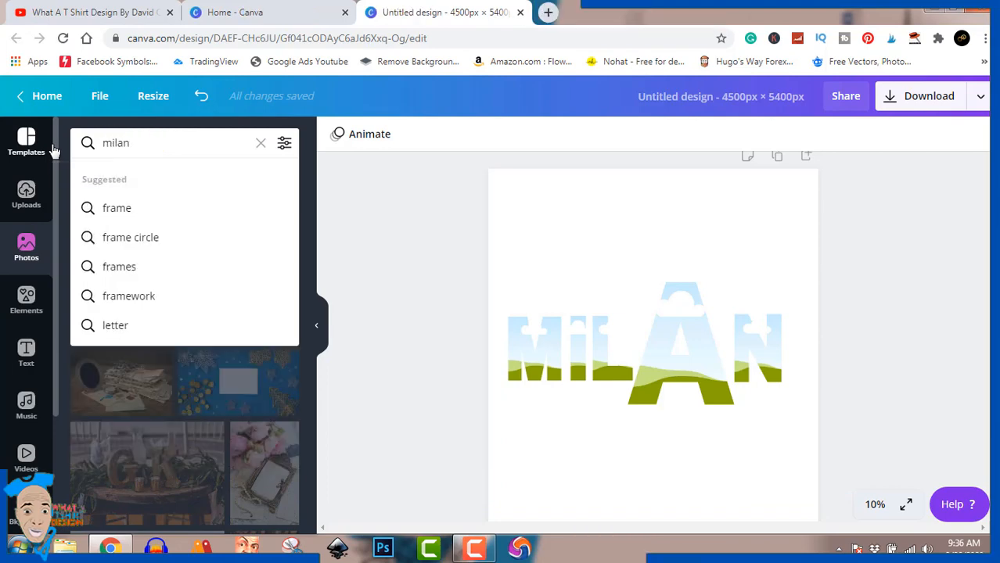
key("Return")
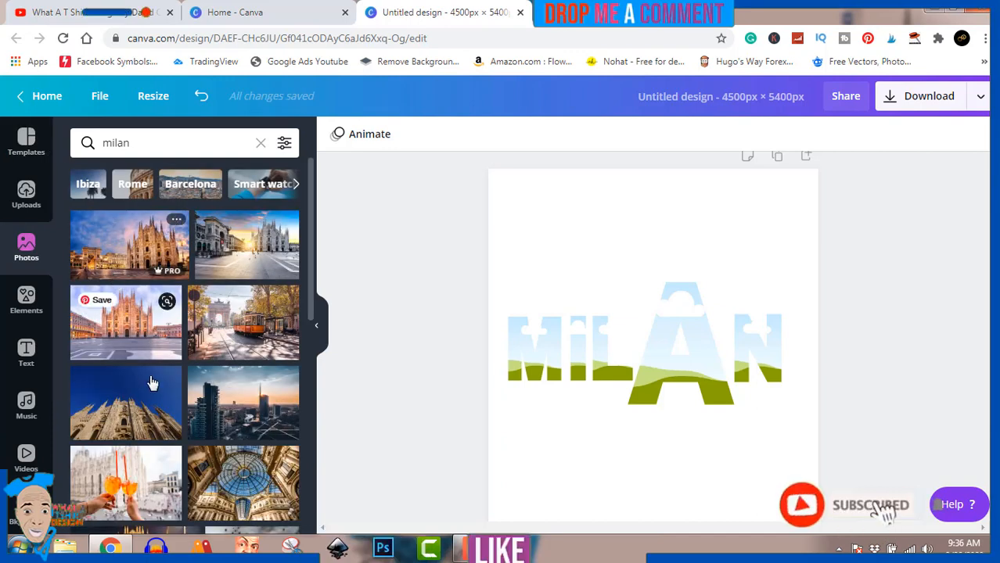
Scroll through the Milan photo results to pick an image
scroll(152, 381, "down", 2)
scroll(153, 381, "down", 8)
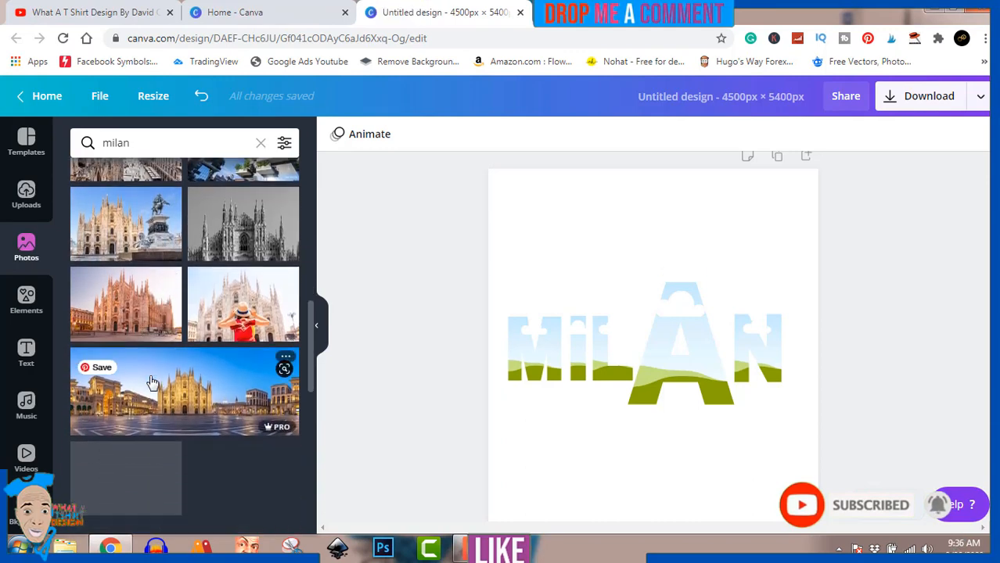
scroll(152, 381, "down", 3)
scroll(153, 381, "down", 6)
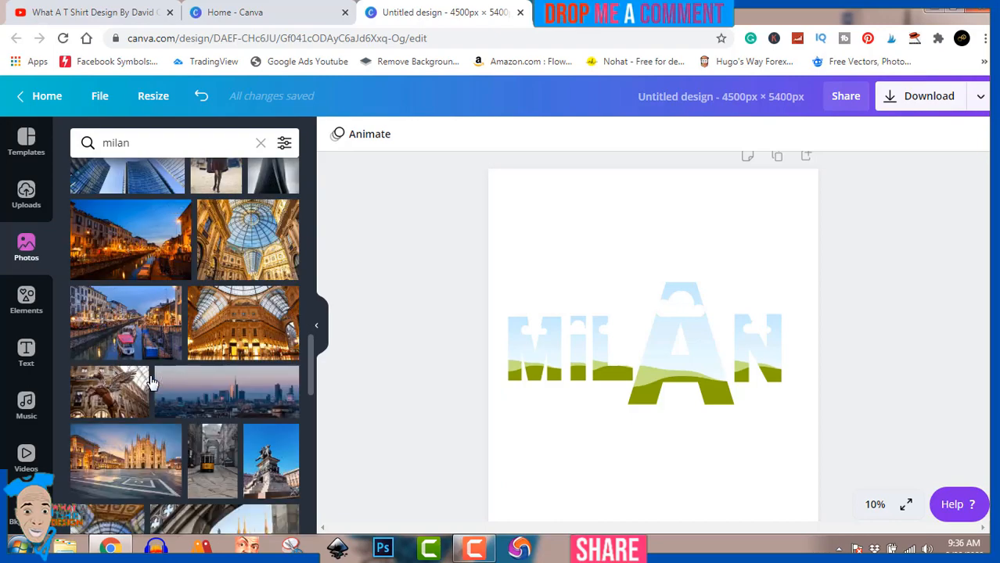
scroll(153, 381, "down", 4)
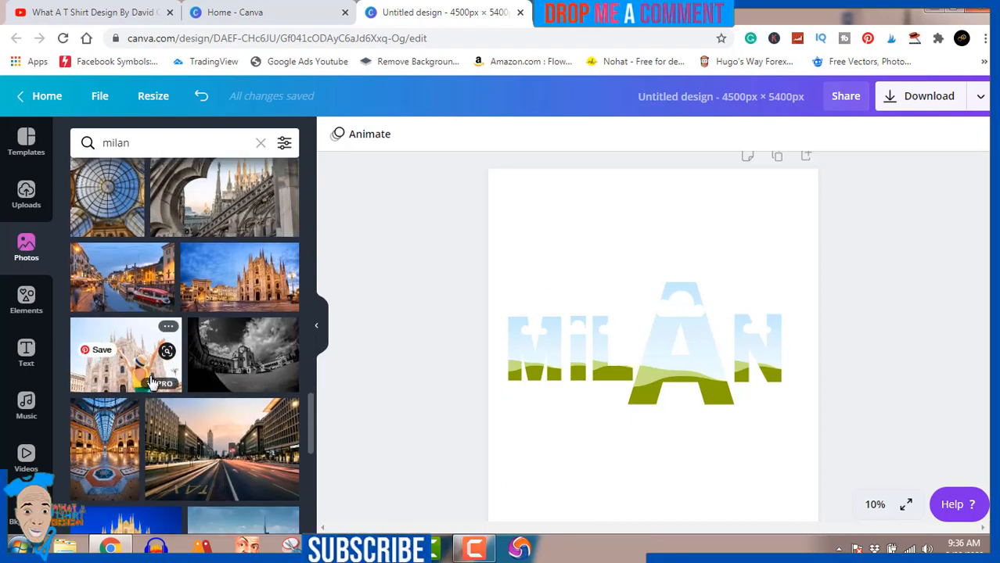
scroll(152, 383, "down", 2)
scroll(152, 383, "down", 5)
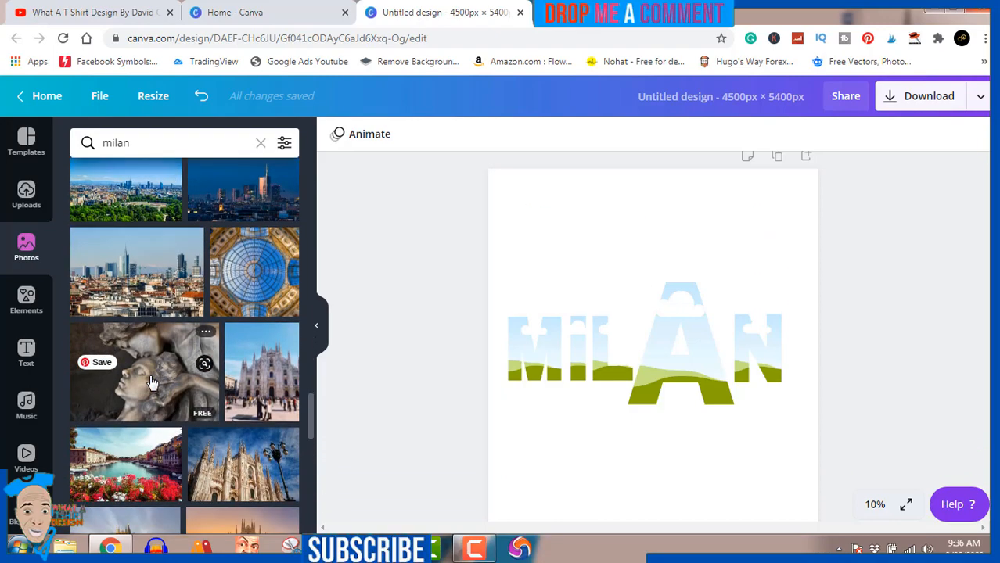
scroll(152, 382, "down", 6)
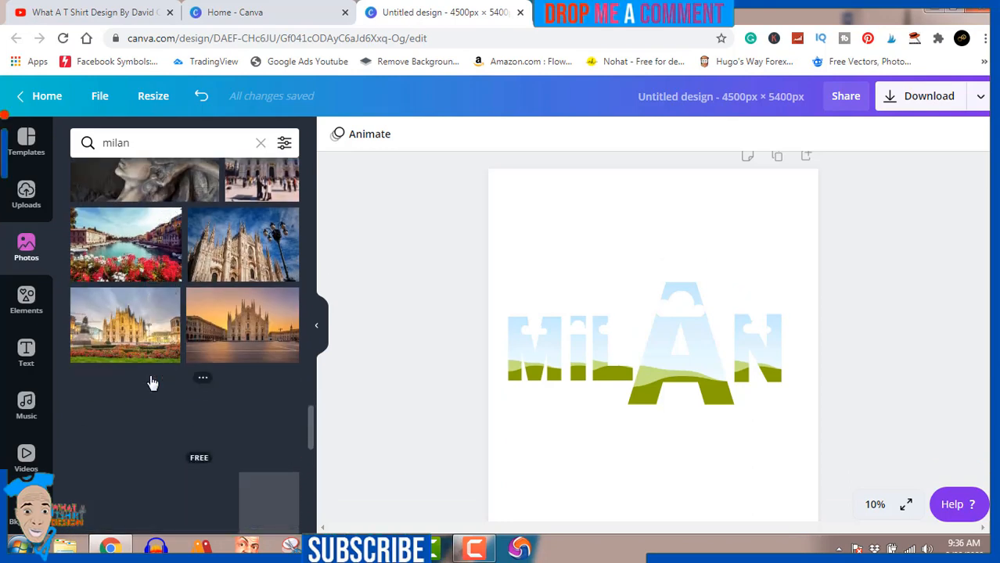
scroll(152, 383, "down", 5)
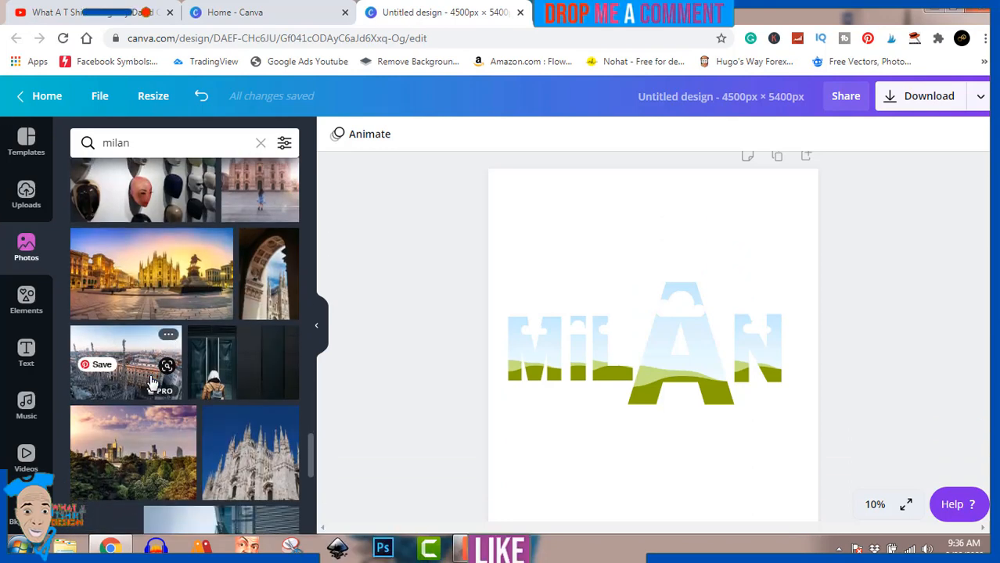
scroll(152, 382, "down", 5)
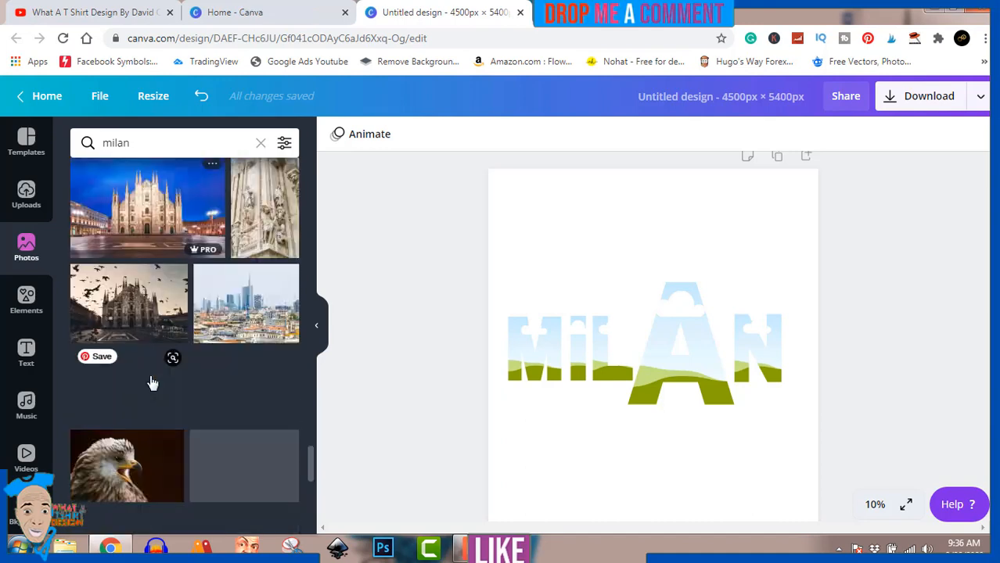
scroll(153, 383, "down", 5)
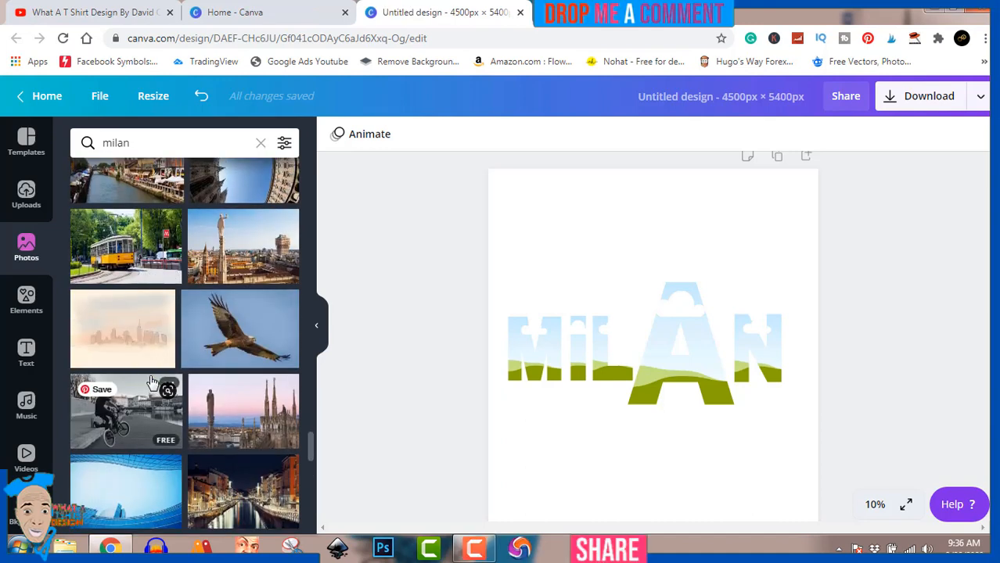
scroll(152, 383, "down", 2)
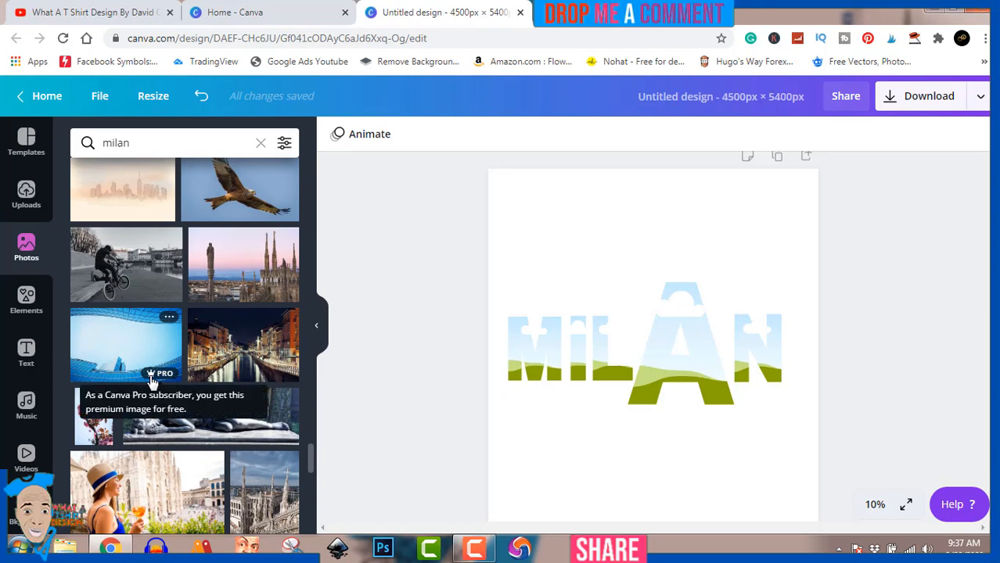
scroll(153, 381, "down", 2)
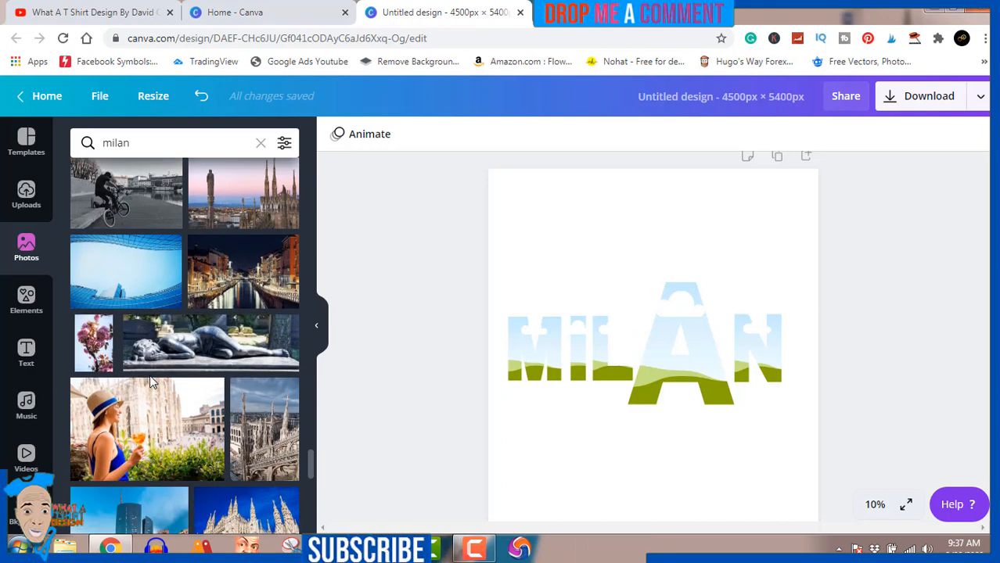
Fill the L and M letter frames with the night canal photo
left_click(243, 281)
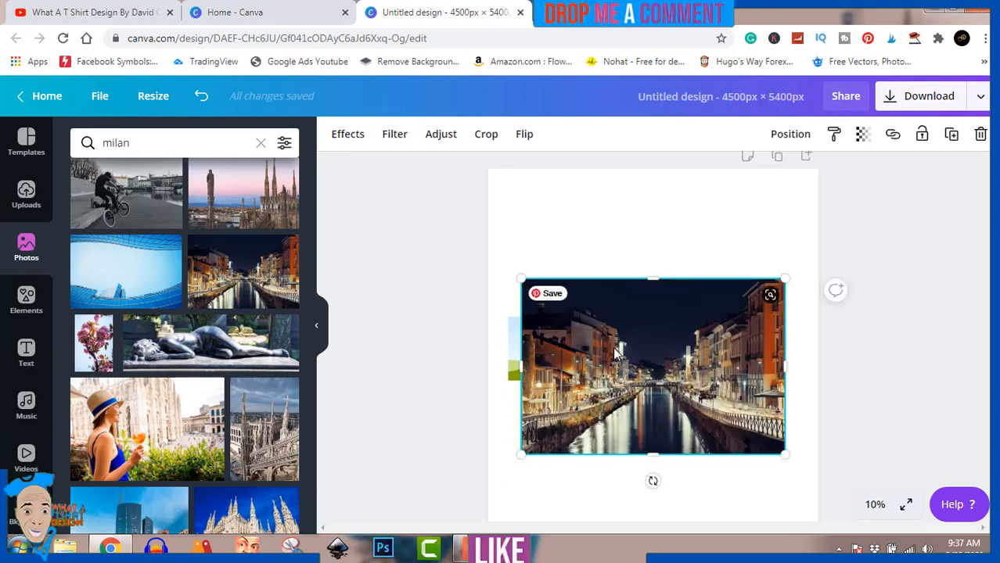
mouse_move(620, 356)
left_mouse_down()
mouse_move(593, 347)
mouse_move(602, 354)
left_mouse_up()
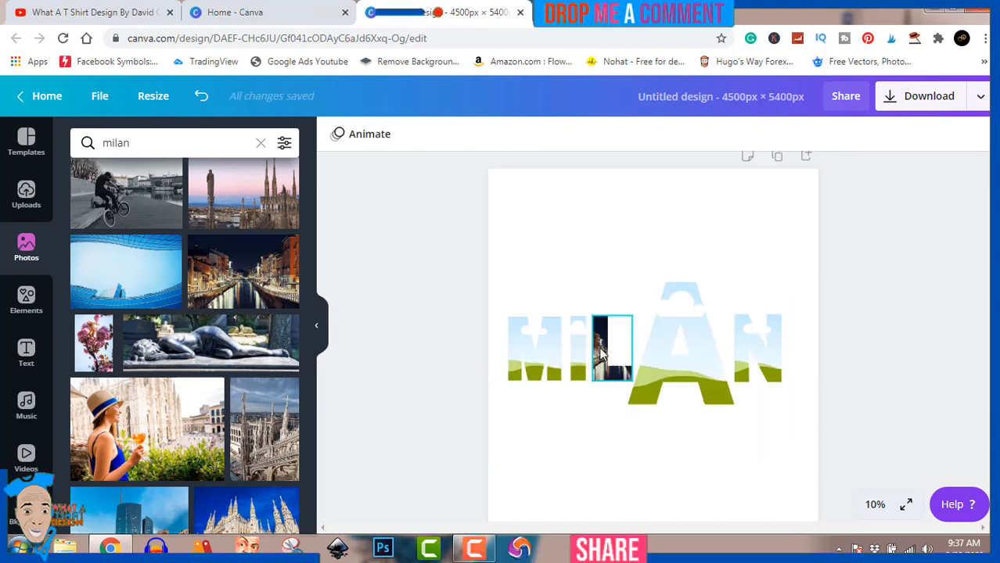
left_click(556, 368)
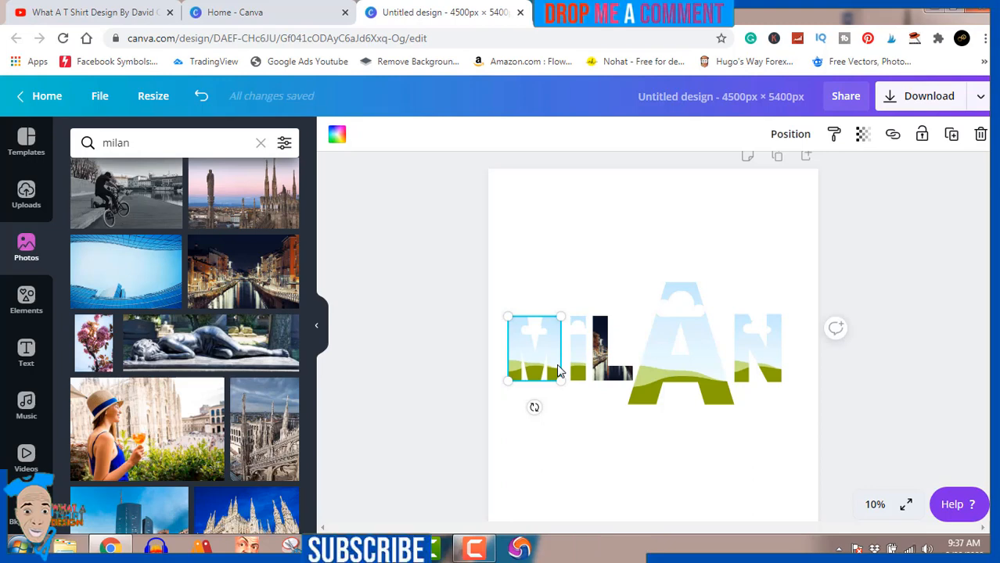
left_click(220, 279)
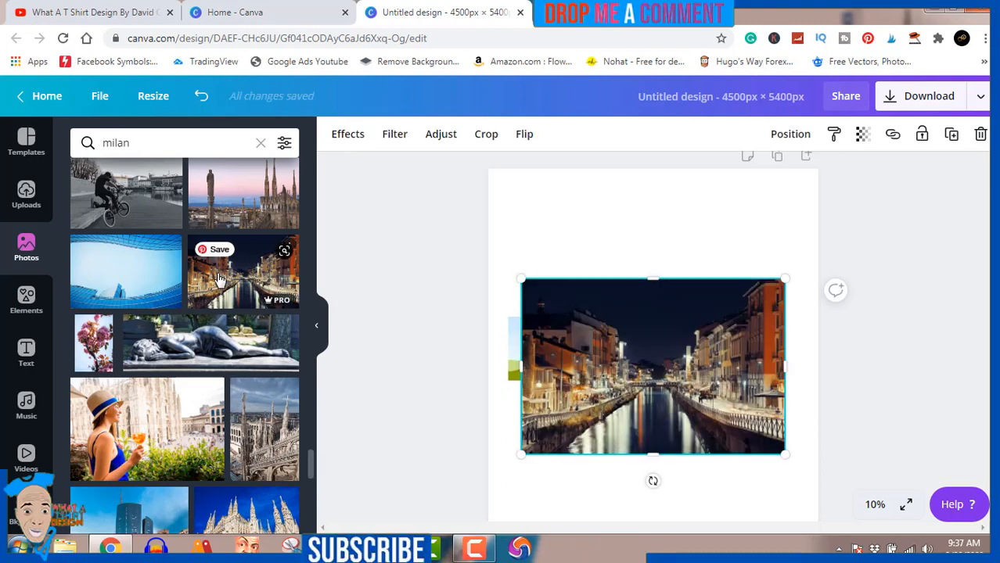
left_click_drag(556, 373, 521, 364)
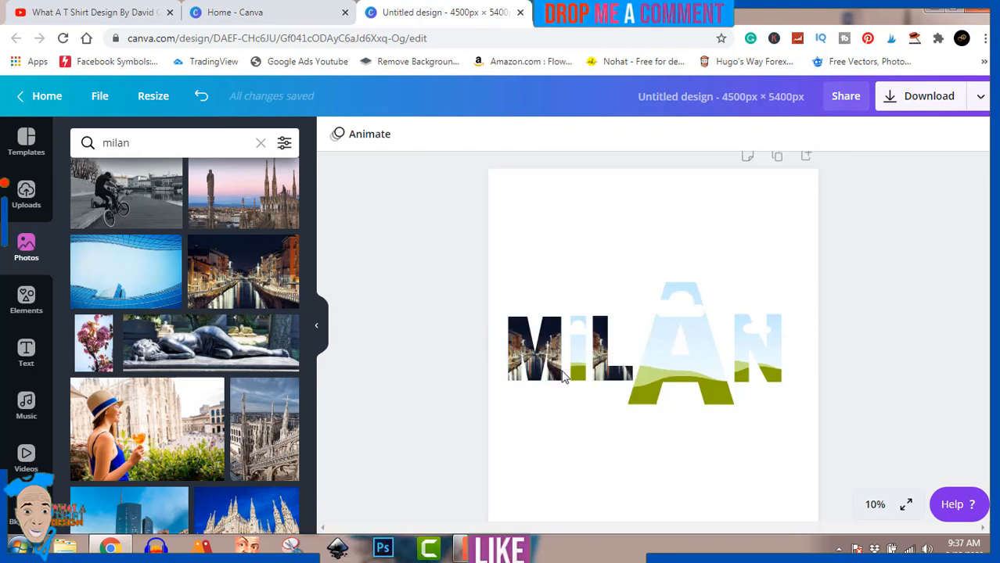
Fill the I letter frame with the night canal photo
left_click(579, 369)
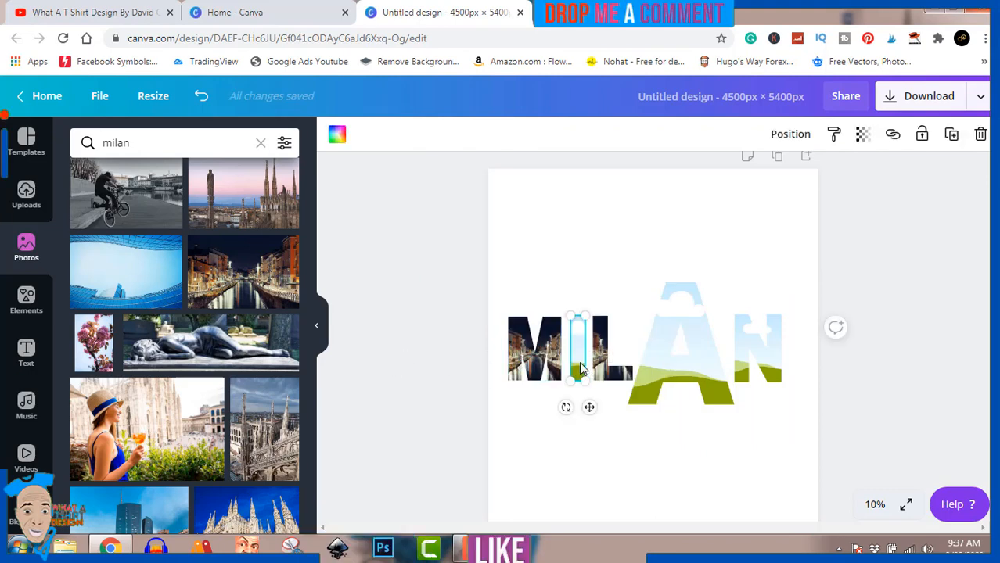
left_click(247, 291)
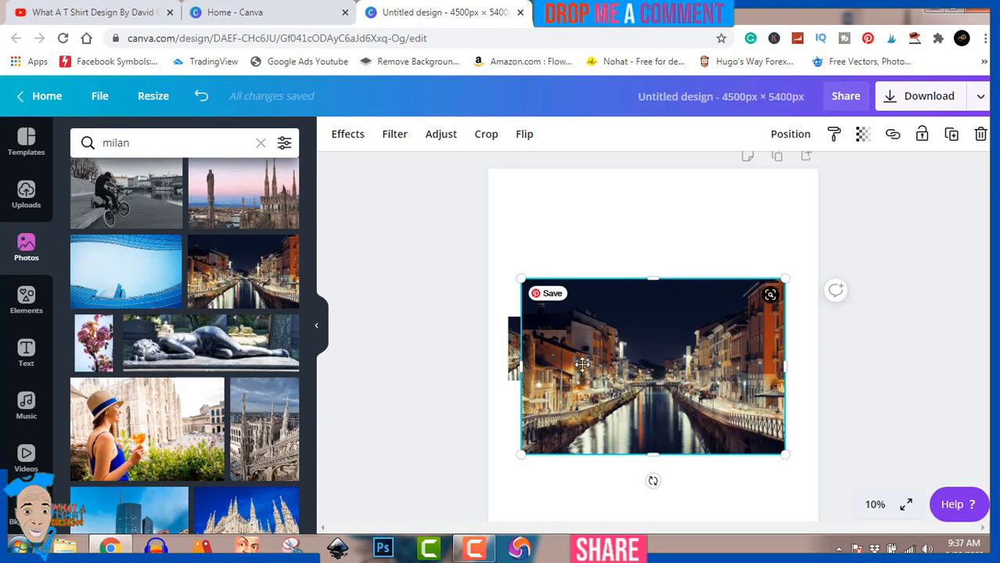
left_click_drag(653, 368, 578, 362)
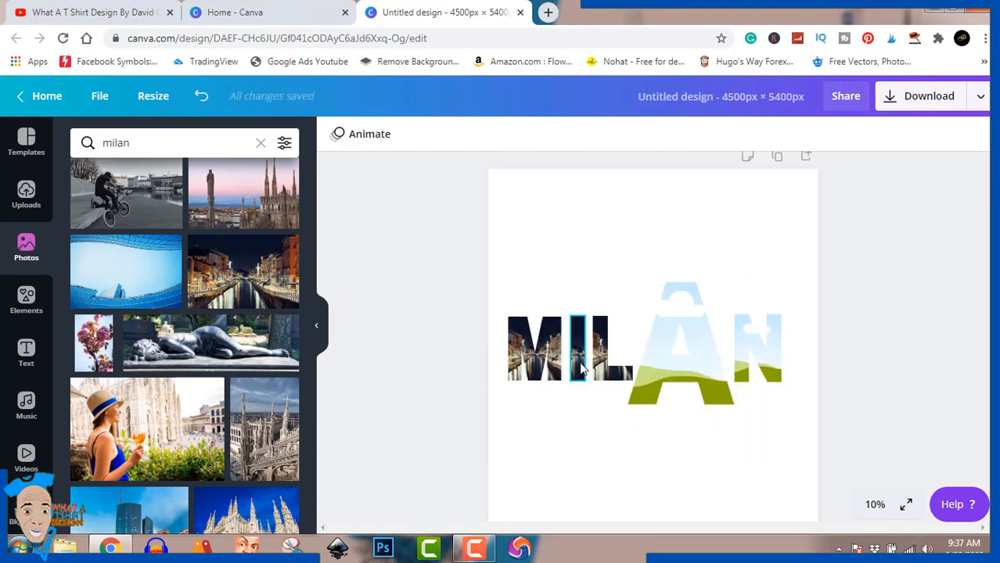
Fill the A and N letter frames with the same night canal photo
left_click(654, 353)
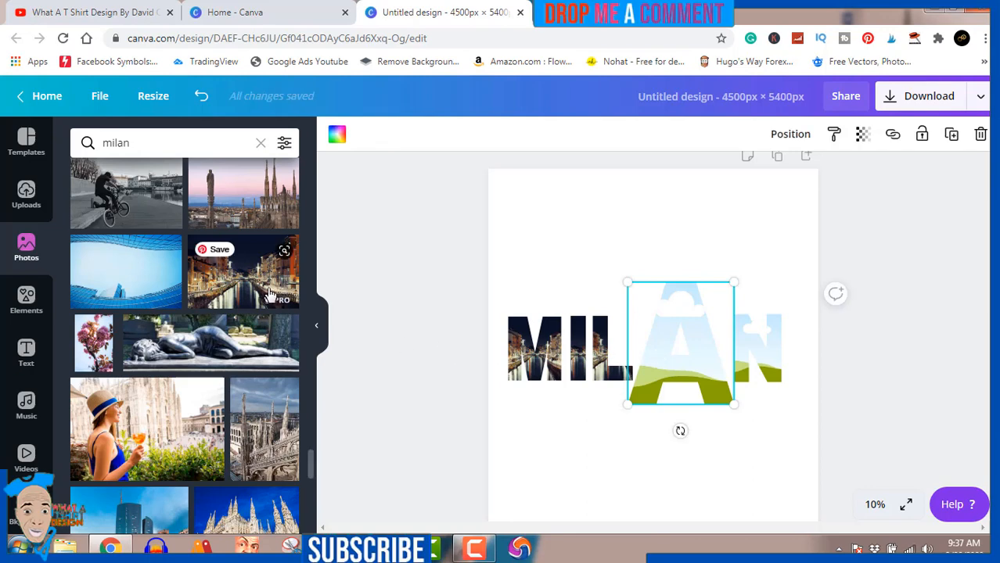
left_click_drag(270, 294, 680, 368)
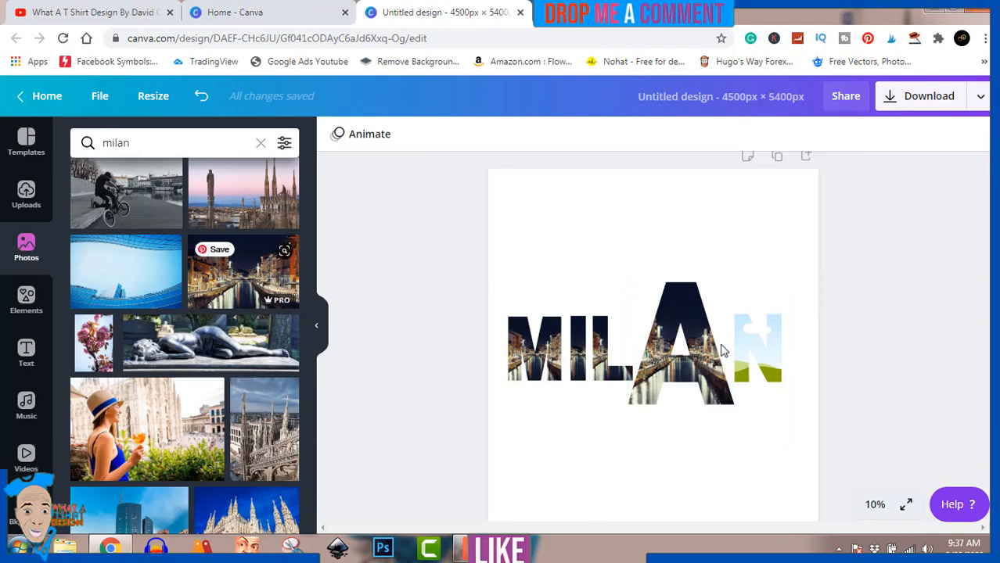
left_click(757, 352)
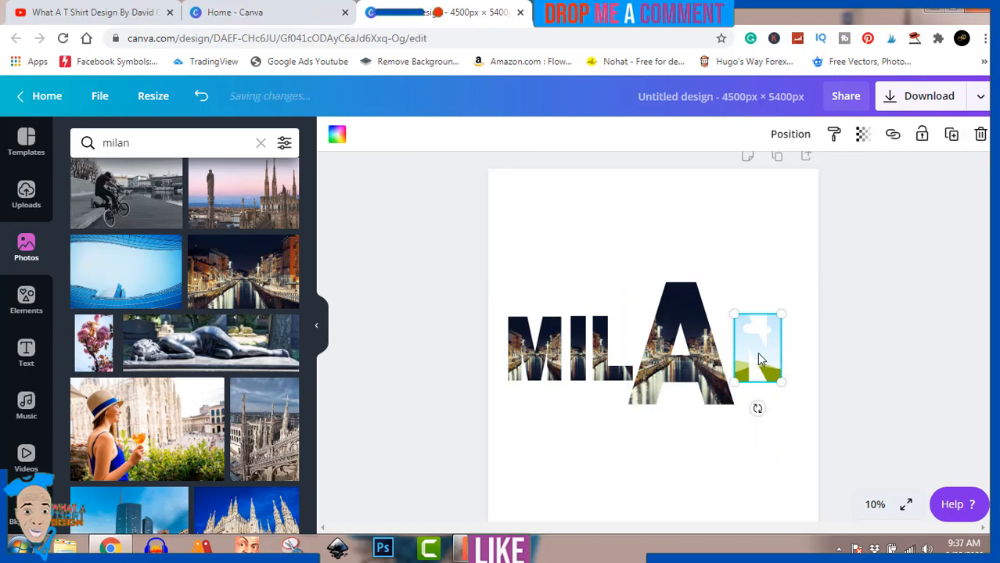
left_click(242, 271)
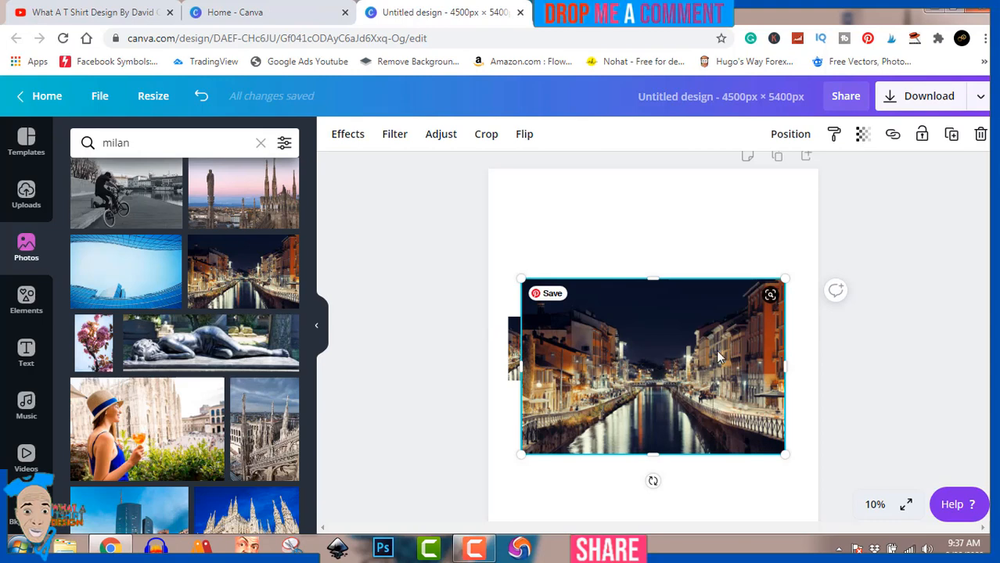
left_click_drag(653, 363, 774, 353)
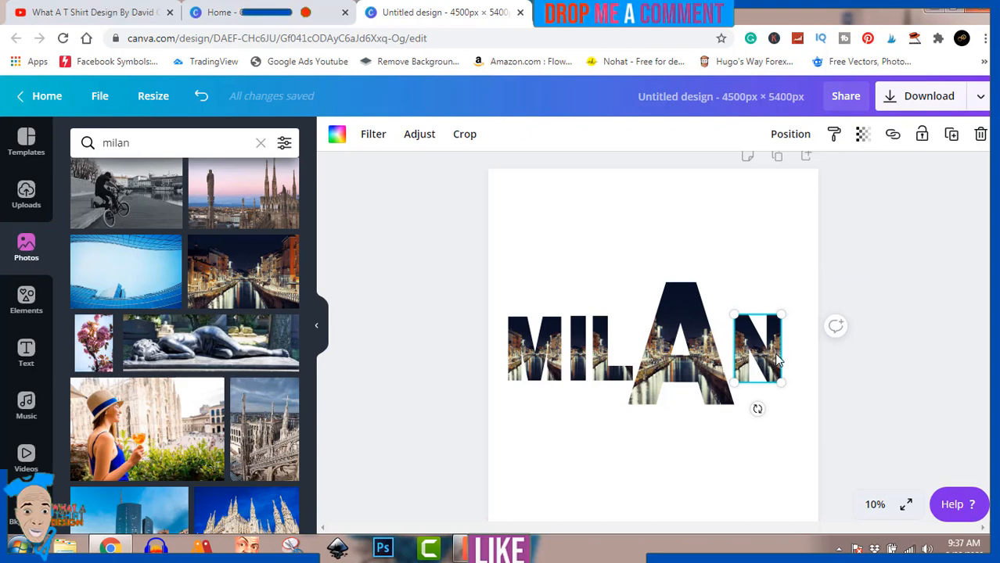
left_click(878, 355)
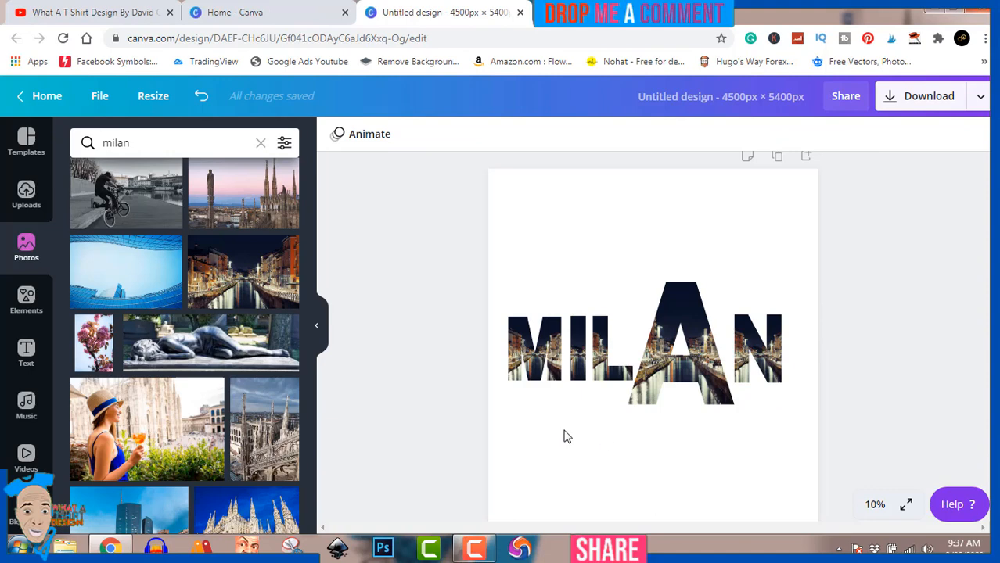
Add the "Stay Fearless" font combination and enlarge it beneath the A of MILAN
left_click(12, 358)
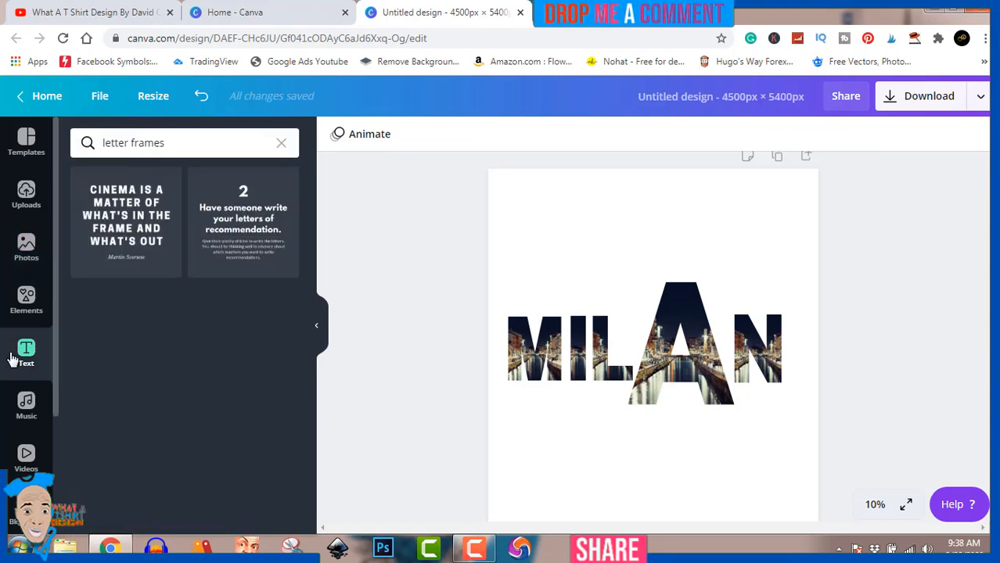
left_click(281, 142)
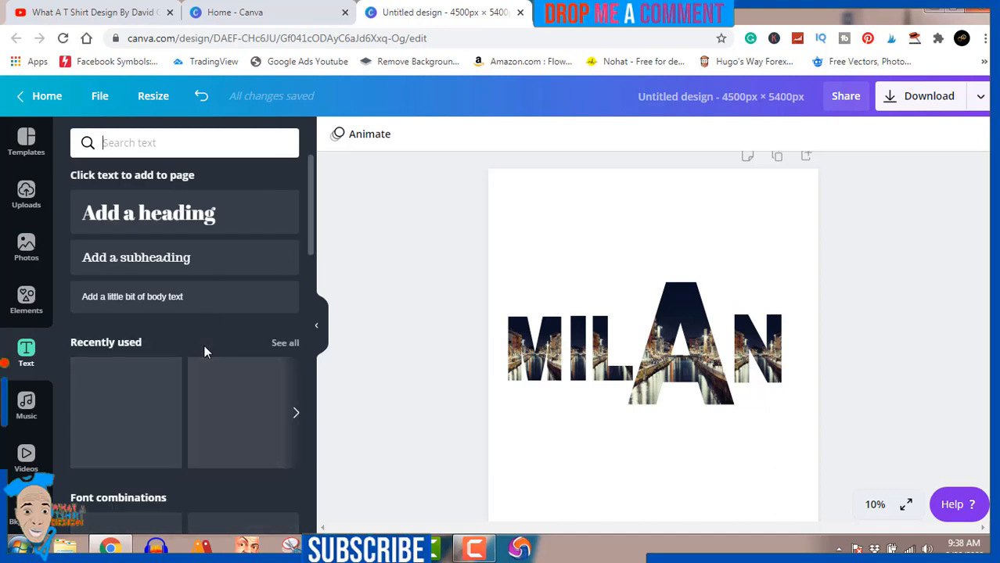
scroll(203, 350, "down", 1)
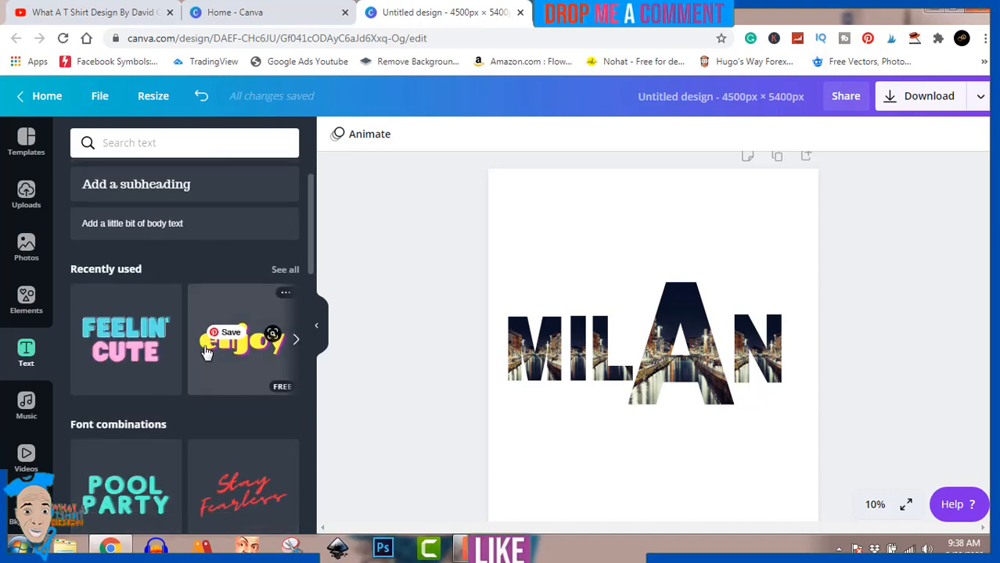
left_click(247, 486)
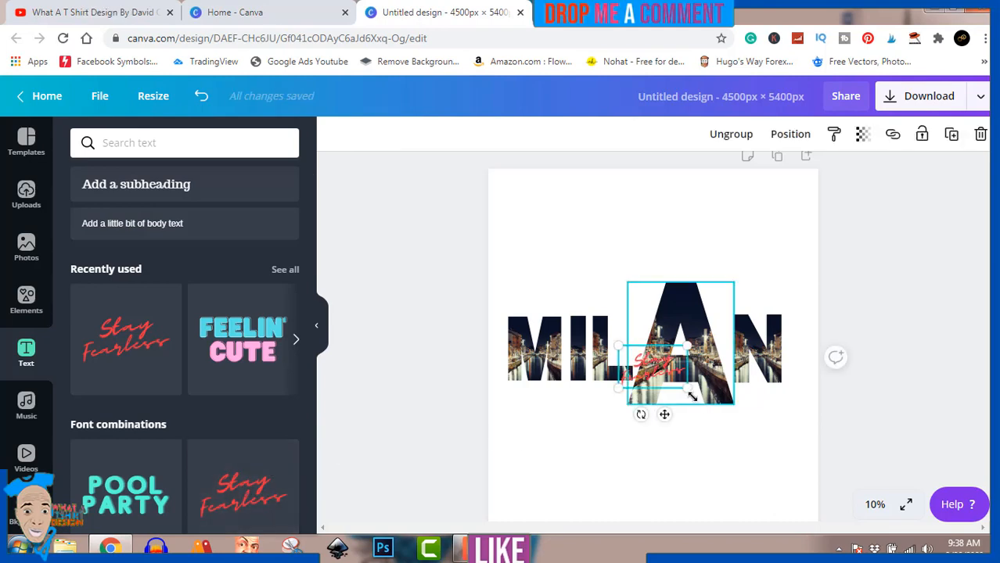
left_click_drag(714, 399, 791, 434)
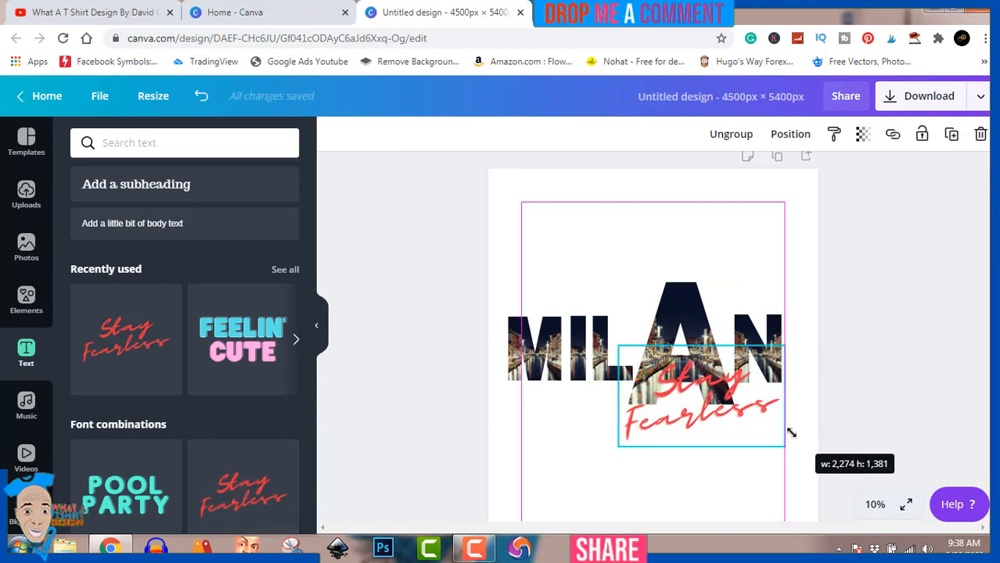
left_click(714, 413)
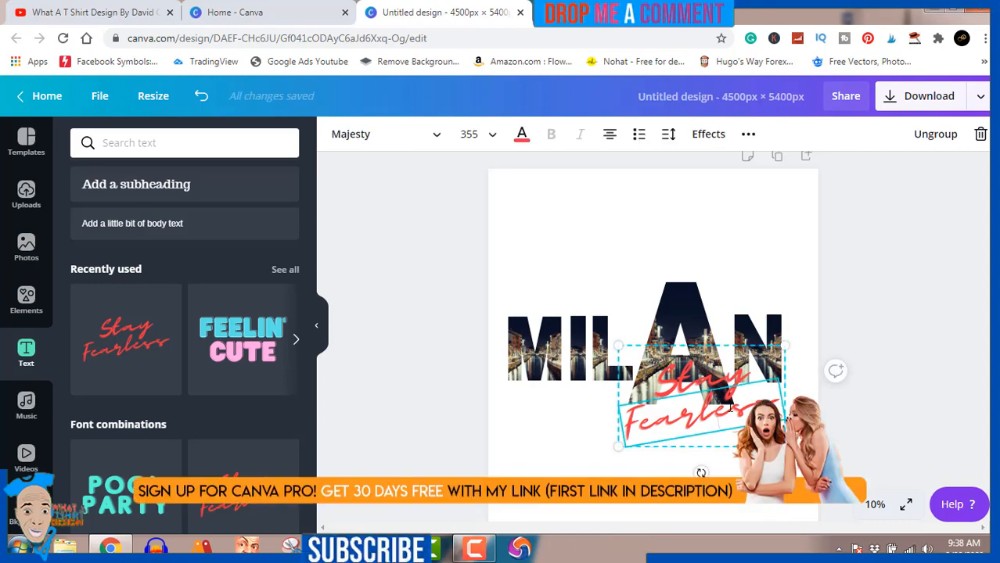
Ungroup the text combination and delete the "Stay" line
left_click(937, 138)
left_click(920, 346)
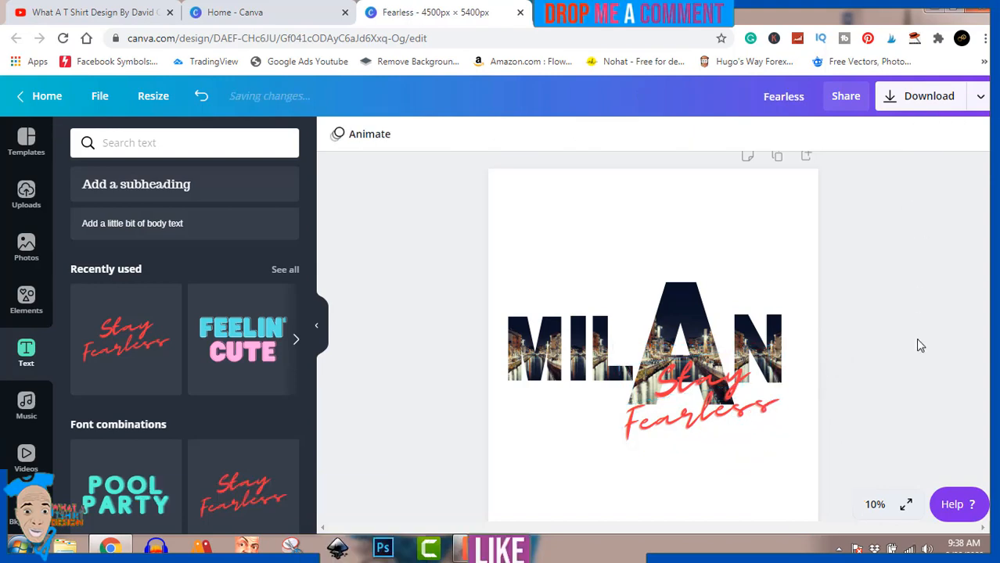
left_click(716, 380)
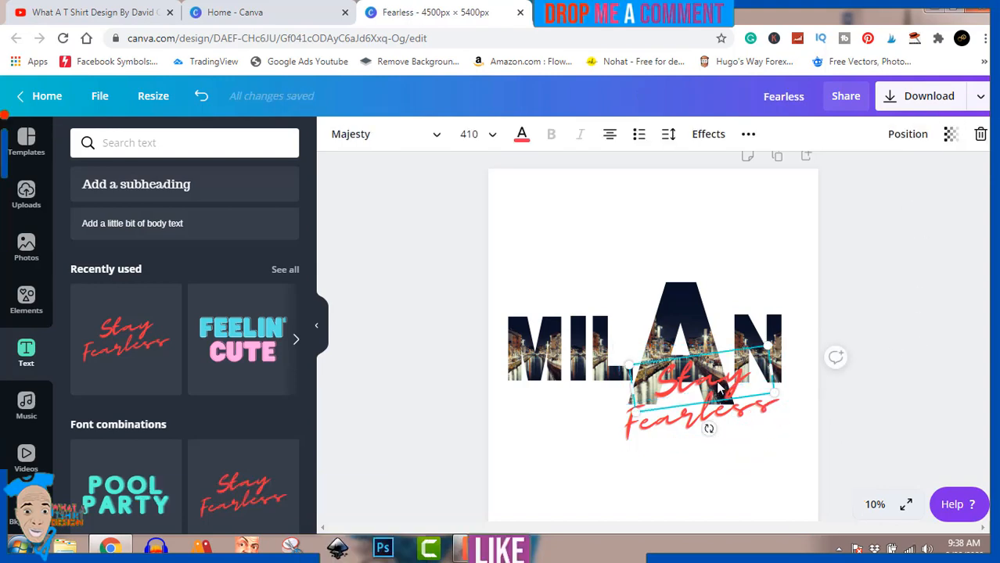
key("Delete")
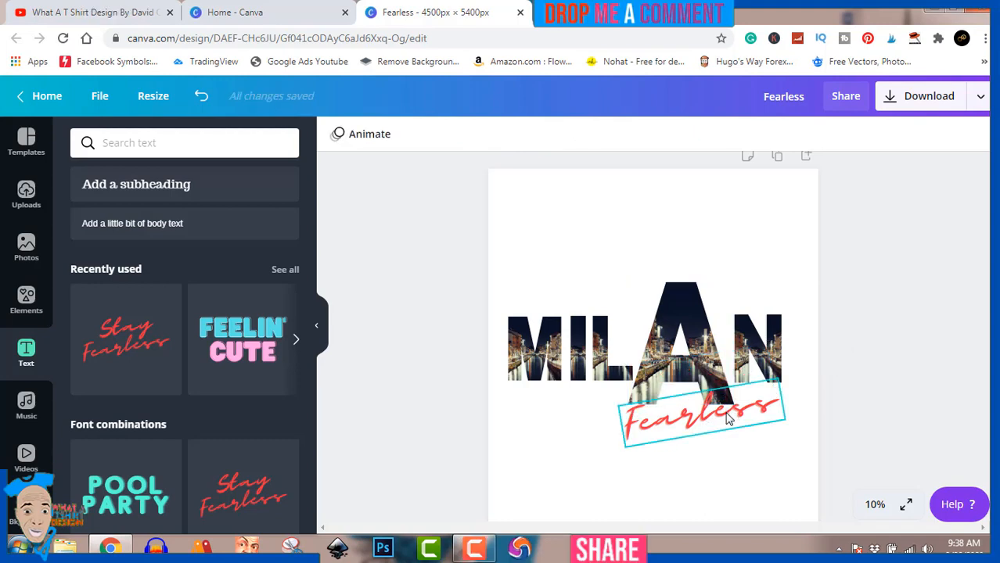
Replace "Fearless" with "With Love" and widen its text box so it fits on one line
left_click(726, 418)
double_click(726, 417)
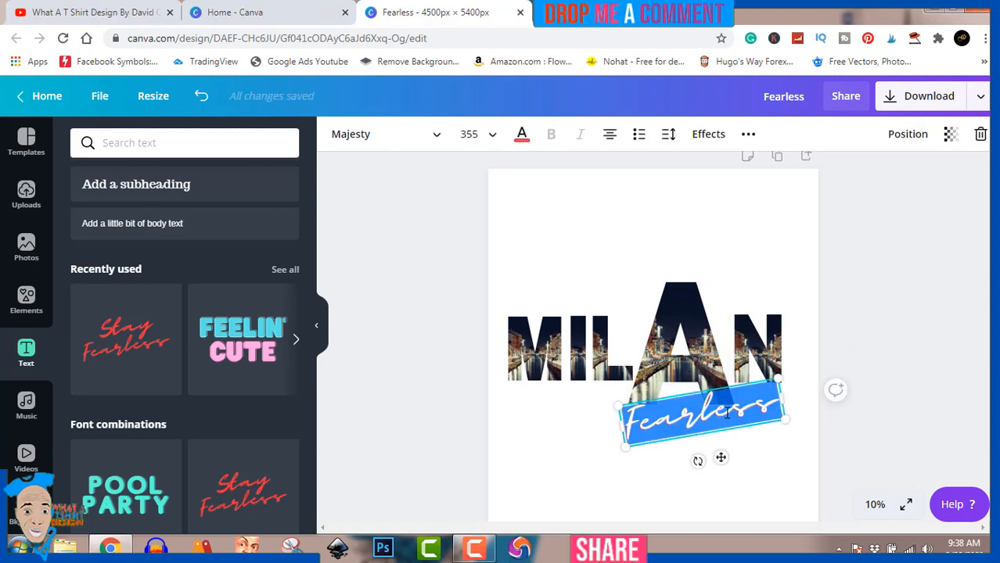
type("With")
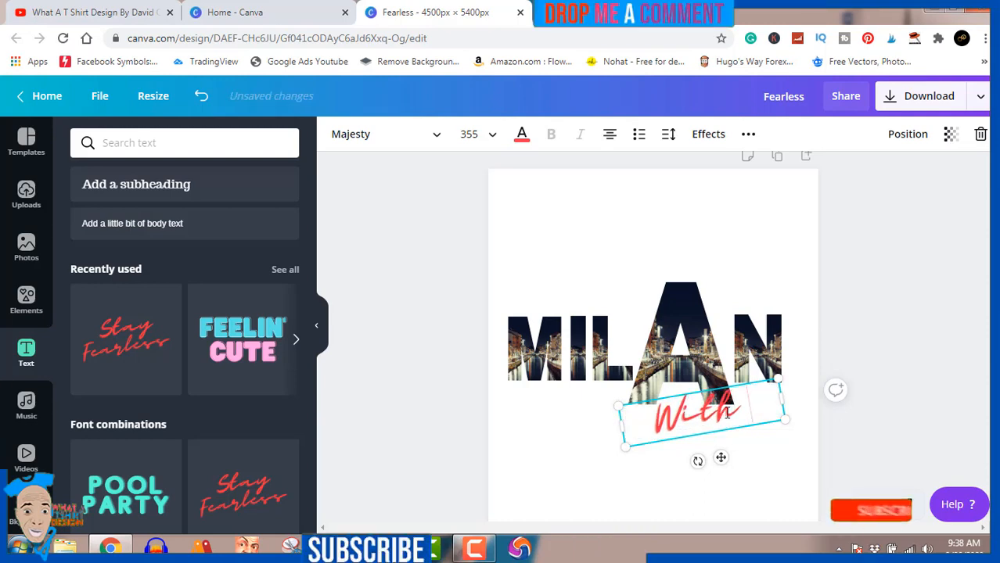
type(" Love")
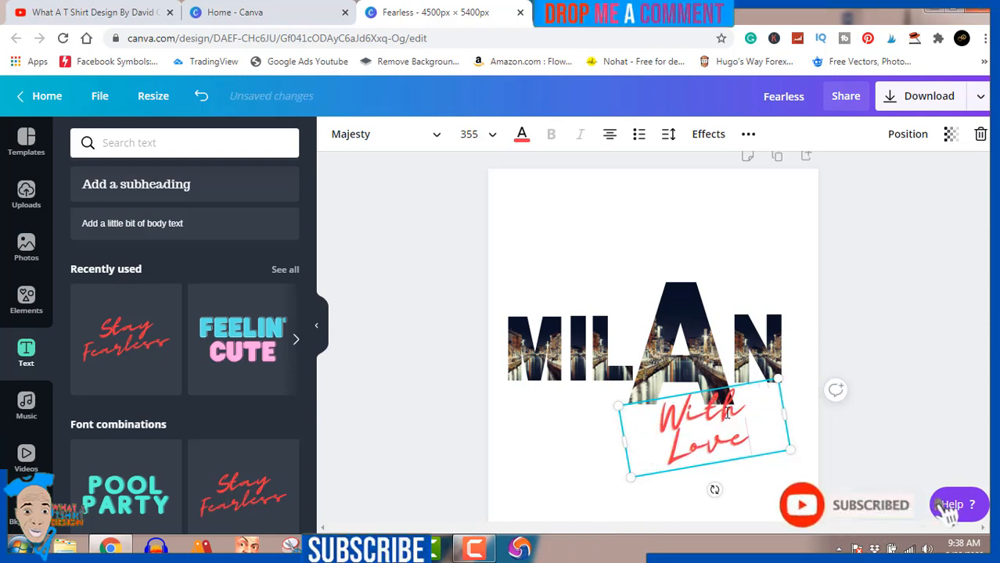
left_click_drag(784, 413, 811, 407)
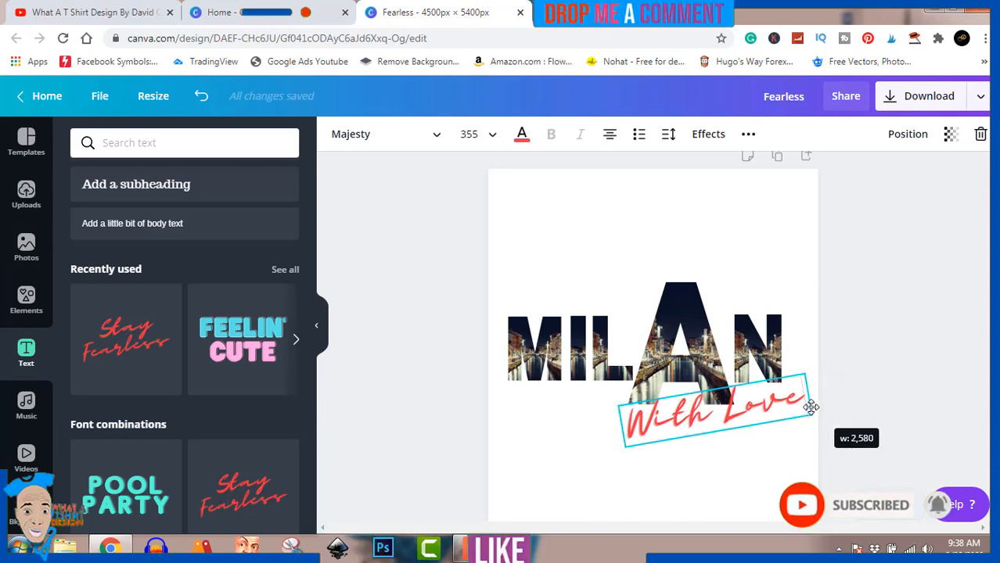
left_click(876, 385)
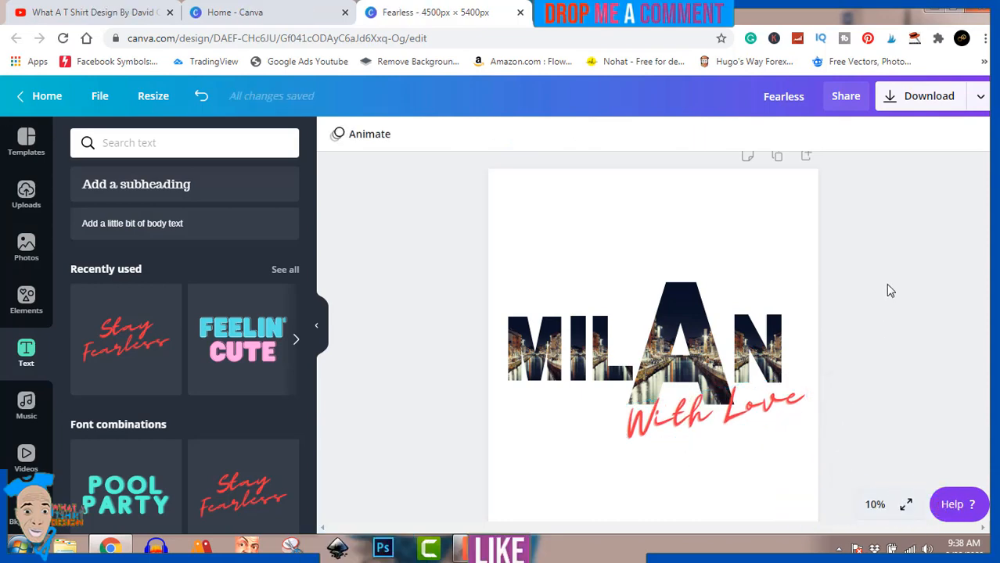
left_click(473, 550)
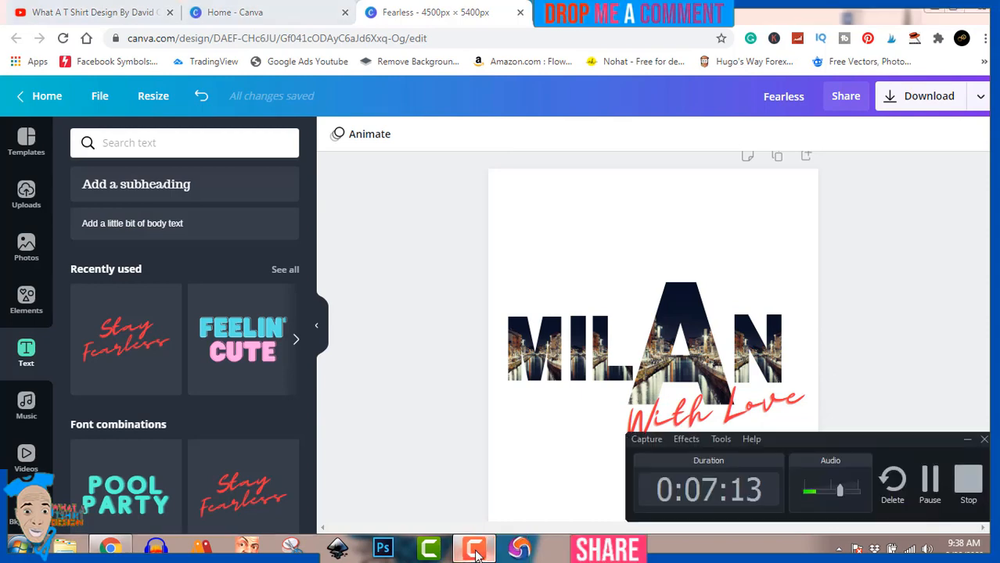
left_click(473, 550)
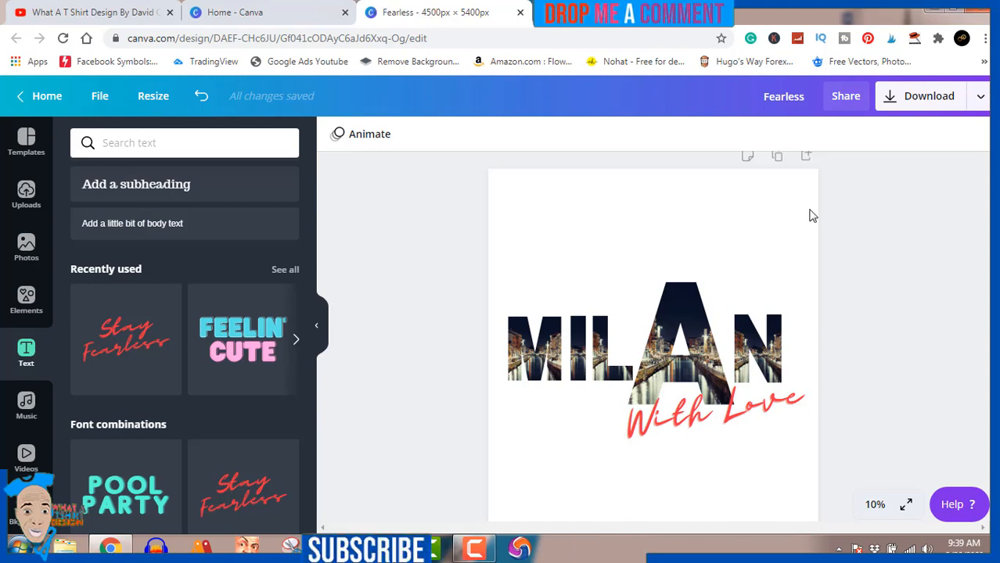
Download the design as a PNG with a transparent background
left_click(931, 100)
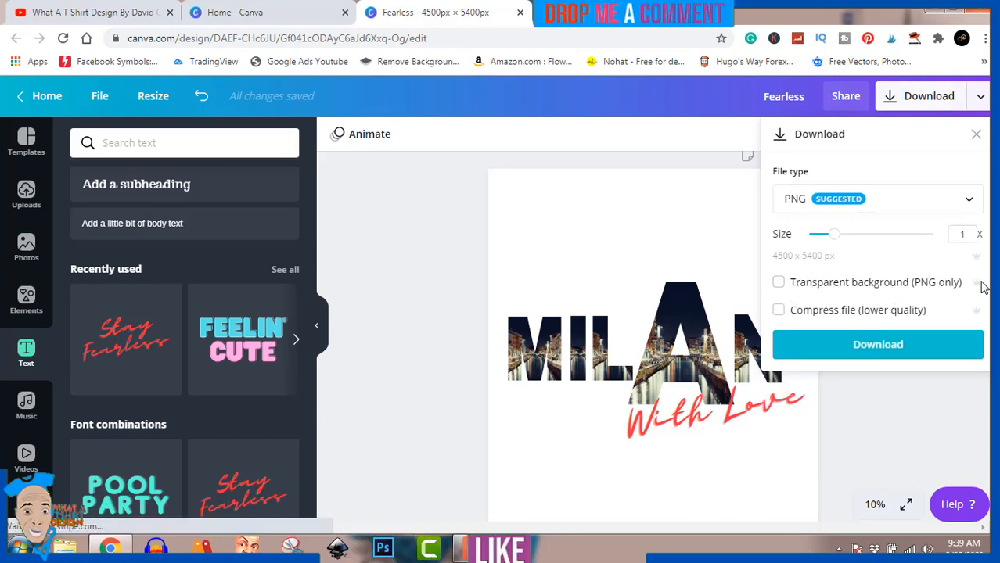
left_click(778, 282)
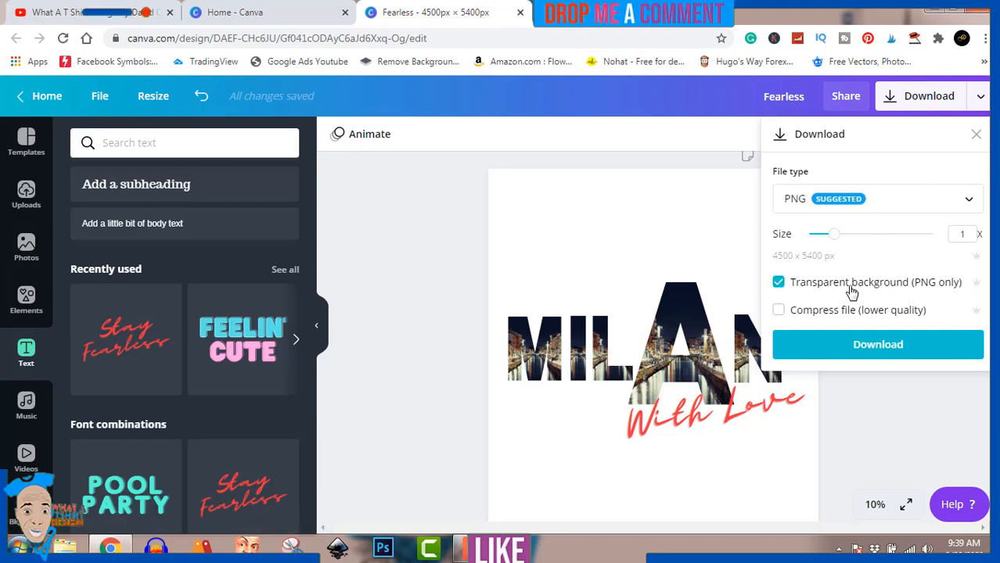
left_click(884, 348)
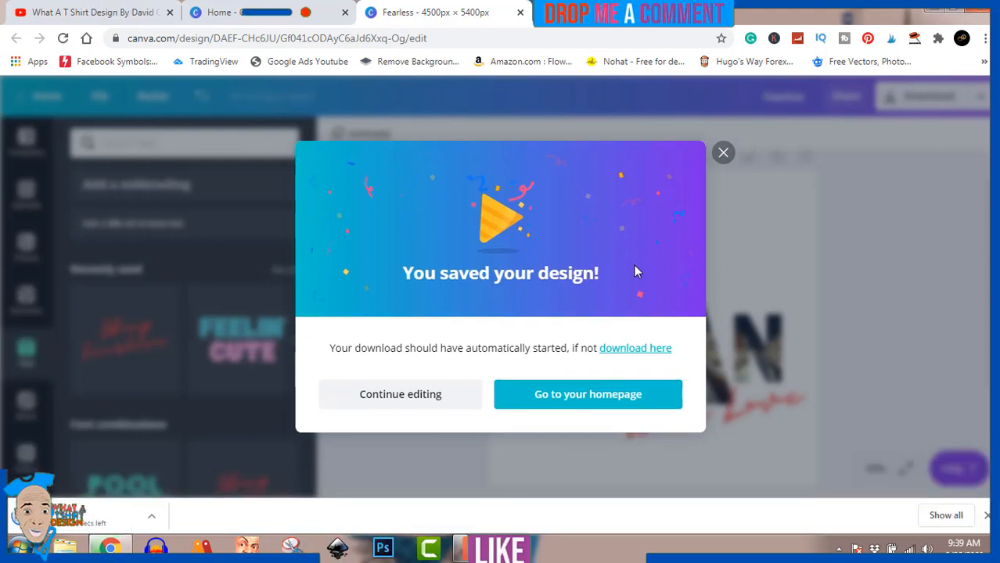
Open the downloaded Fearless PNG from the Downloads folder to view it
left_click(151, 516)
left_click(202, 469)
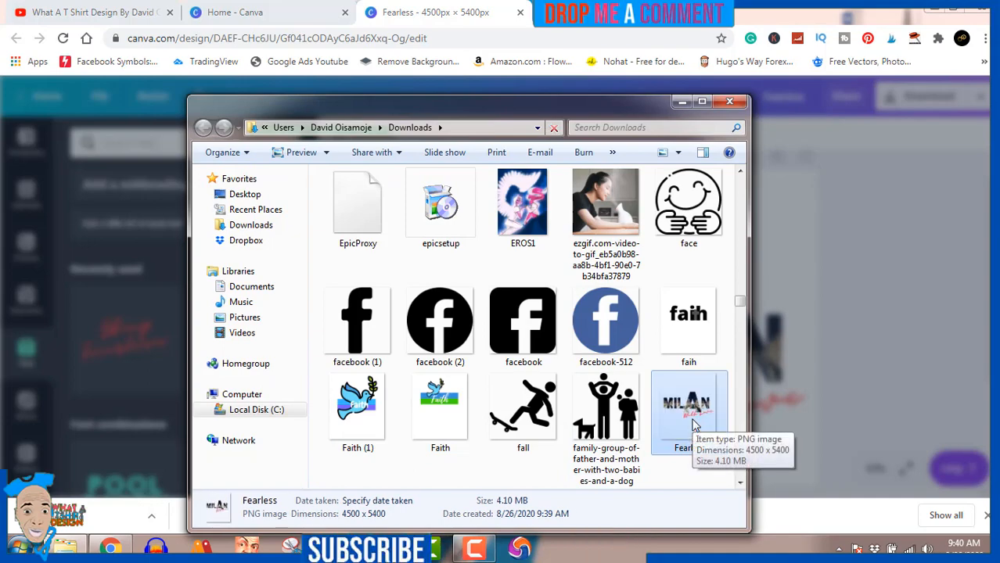
double_click(691, 415)
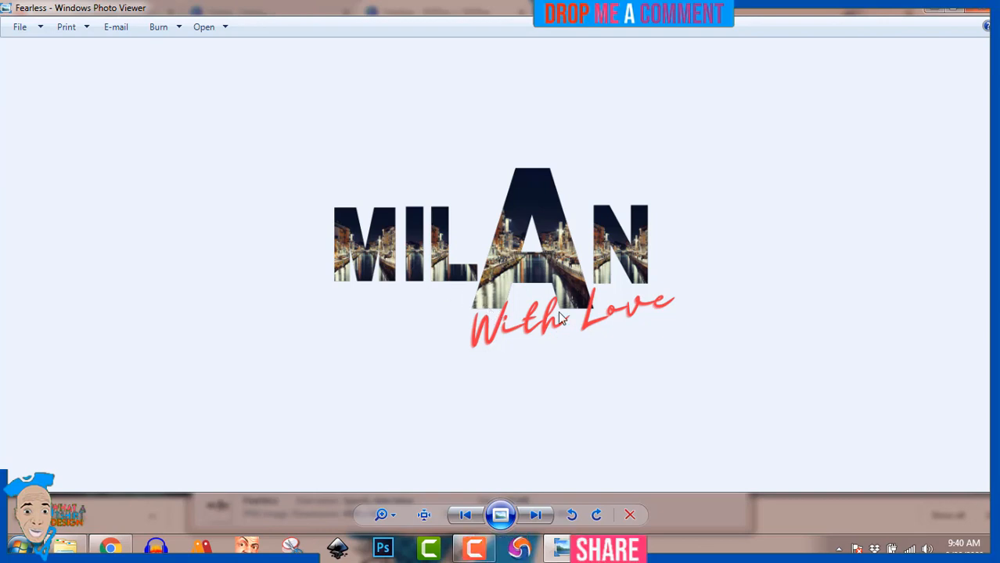
left_click(475, 550)
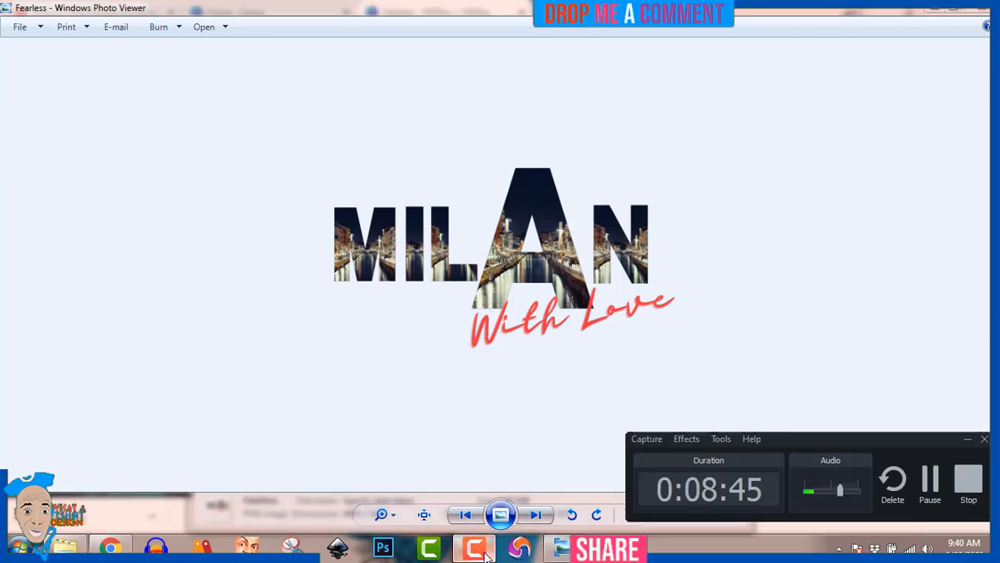
left_click(484, 550)
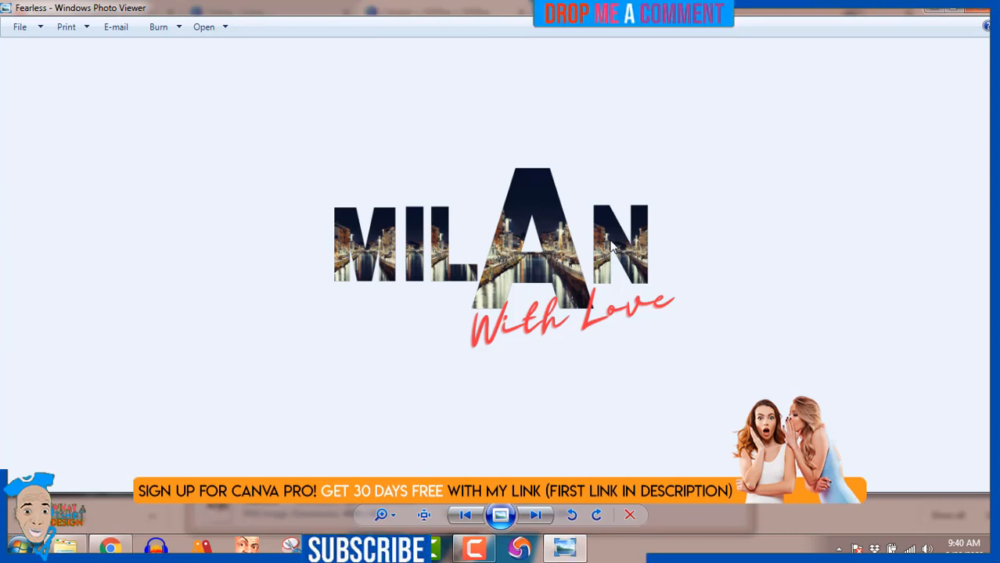
left_click(475, 551)
left_click(474, 552)
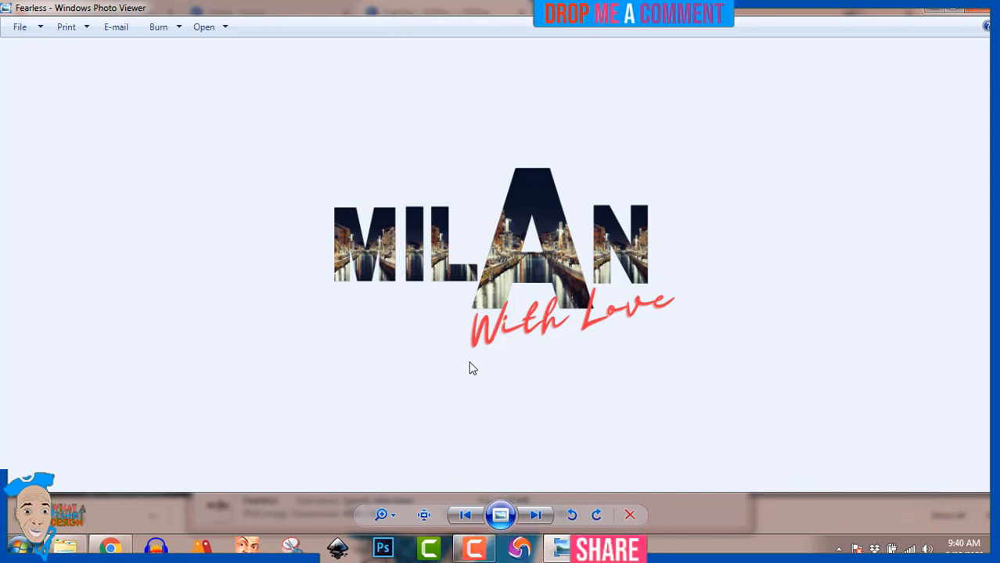
left_click(475, 549)
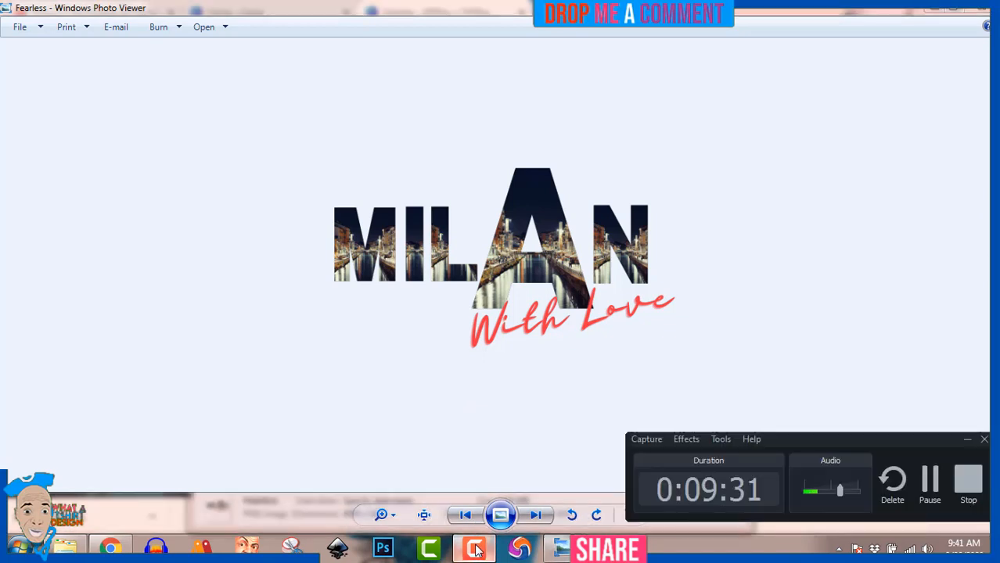
left_click(475, 550)
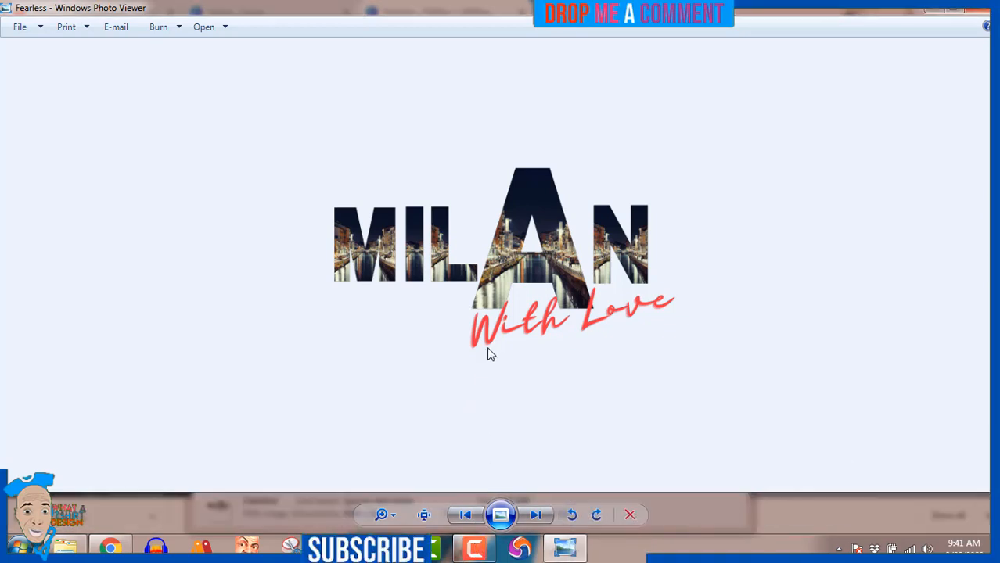